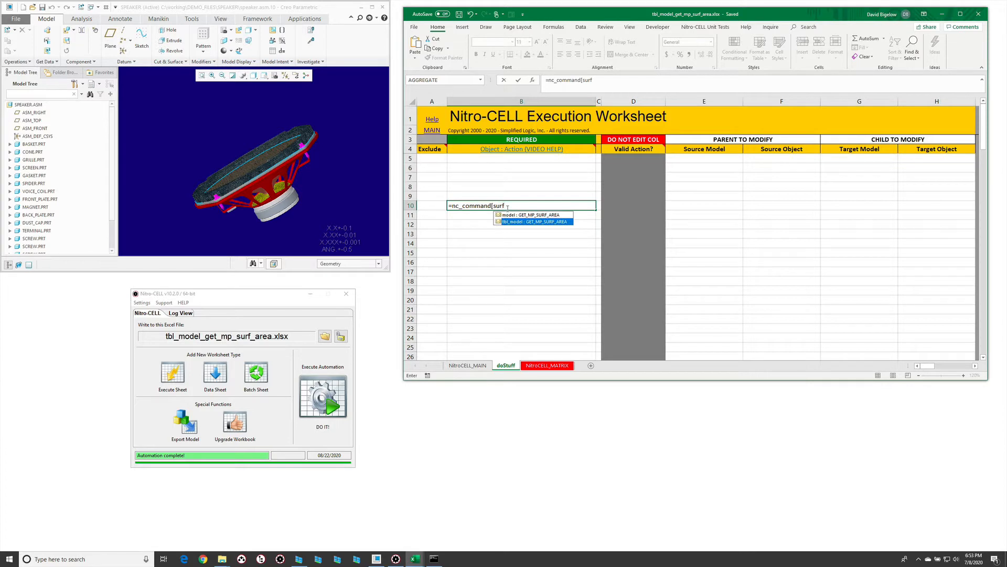
# Step: Enter the tbl_model : GET_MP_SURF_AREA command in cell B10 of the execution worksheet
pyautogui.press('Tab')
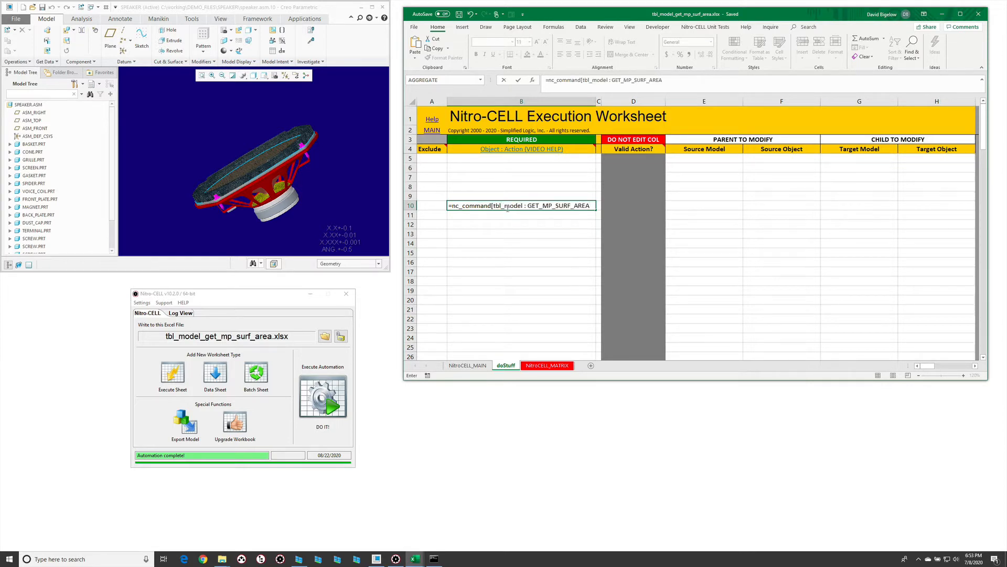
pyautogui.press('Return')
# Step: Review the argument hints for the source model, target object and source object cells of the GET_MP_SURF_AREA row
pyautogui.click(696, 206)
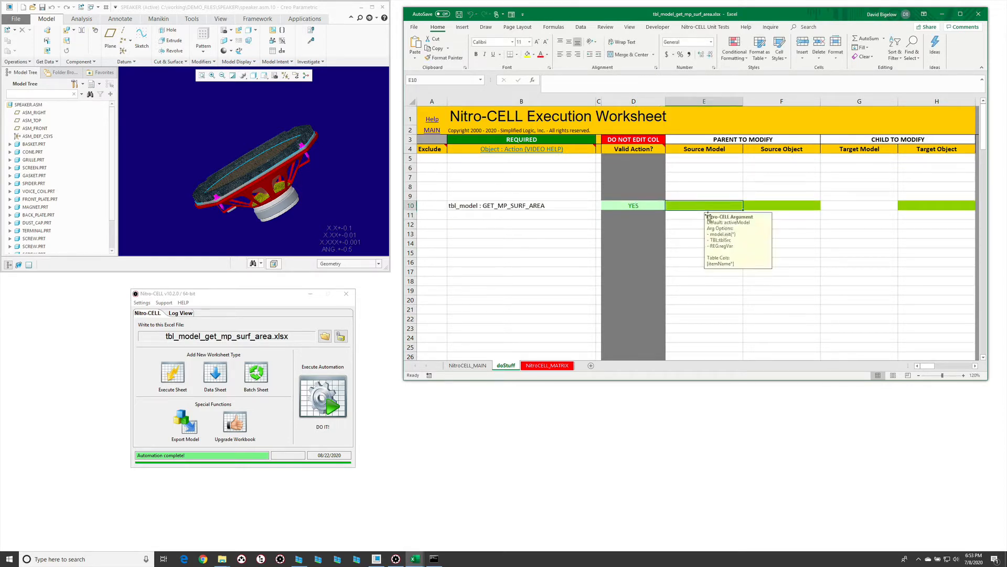
pyautogui.click(318, 164)
pyautogui.moveTo(318, 163); pyautogui.dragTo(325, 164)
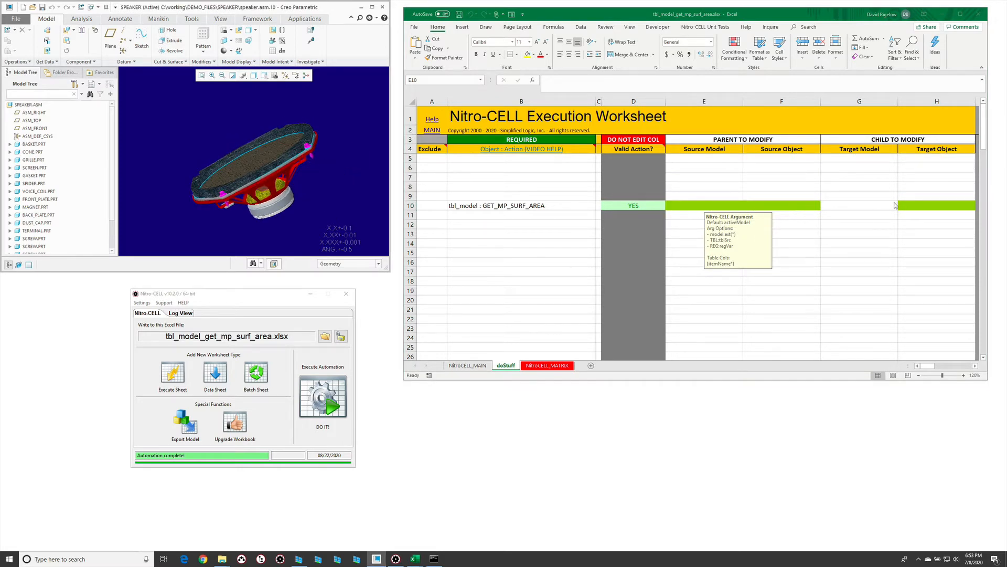
pyautogui.click(931, 205)
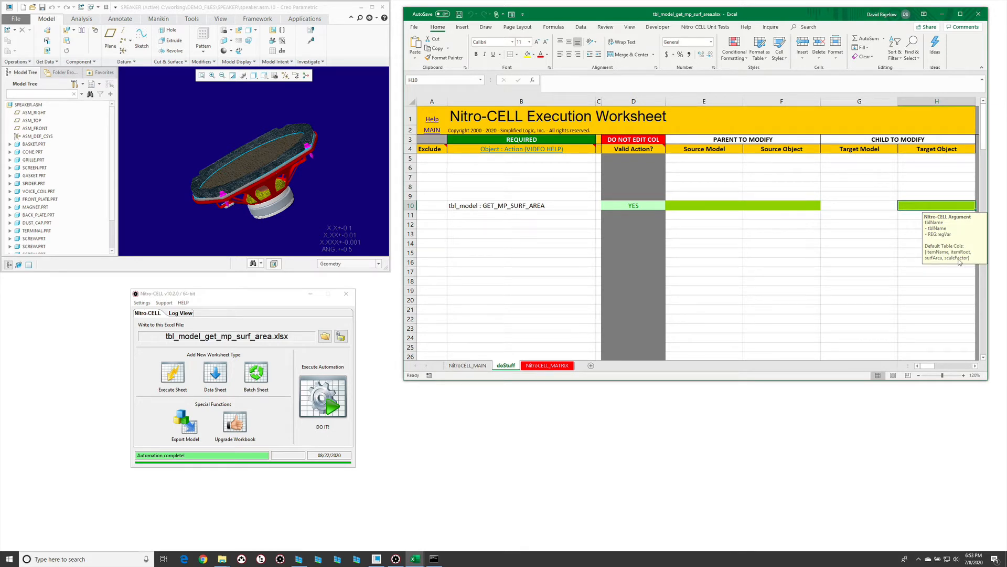
pyautogui.click(767, 234)
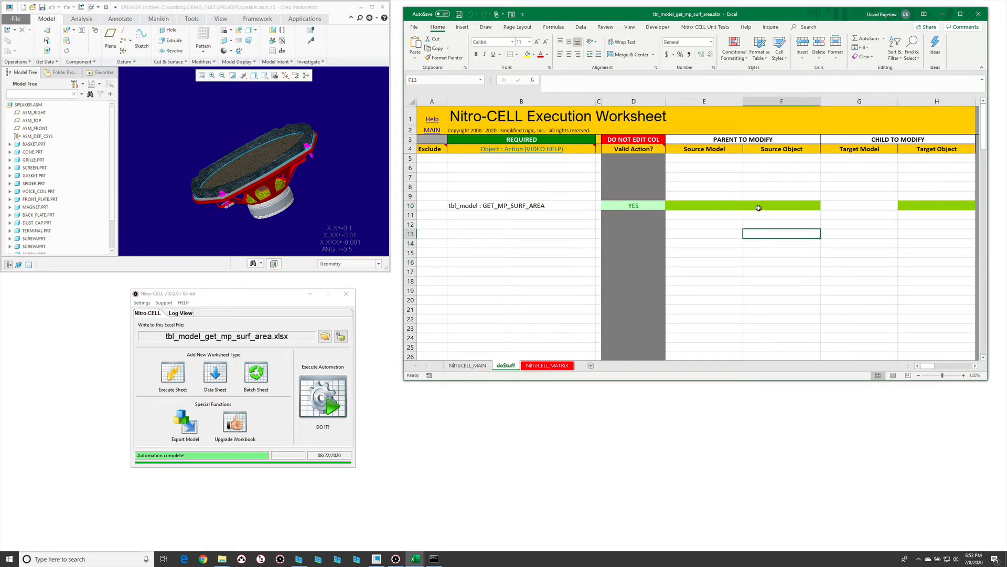
pyautogui.click(759, 209)
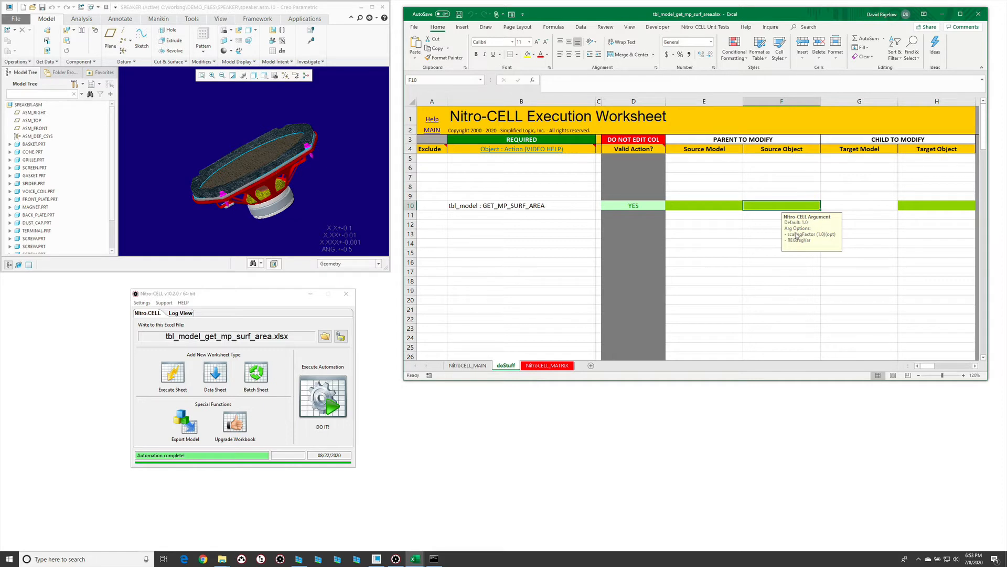
# Step: Enter the worksheet : TABLE_CREATE command in cell B7 using the nc_command table reference
pyautogui.click(537, 178)
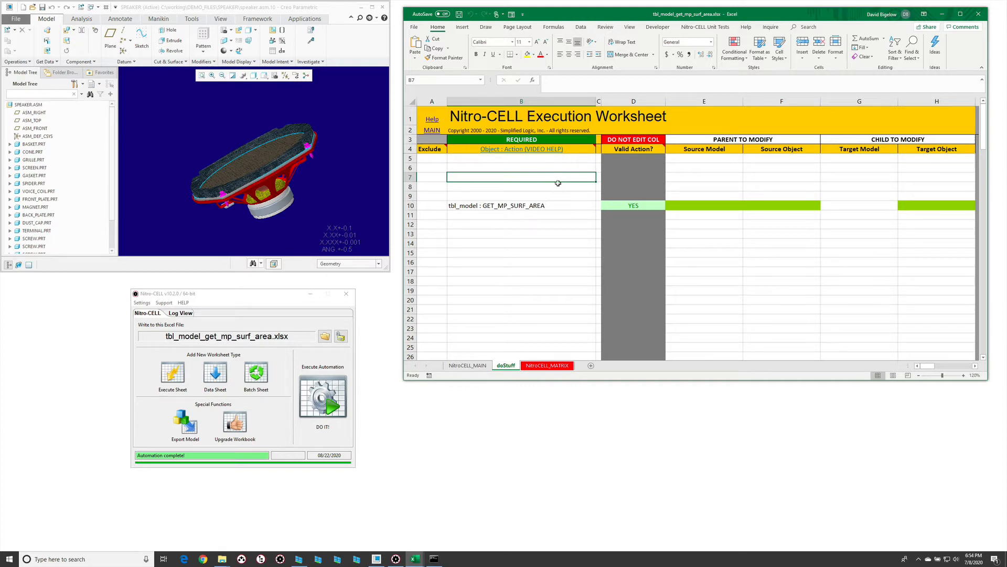
pyautogui.write('=nc_command[')
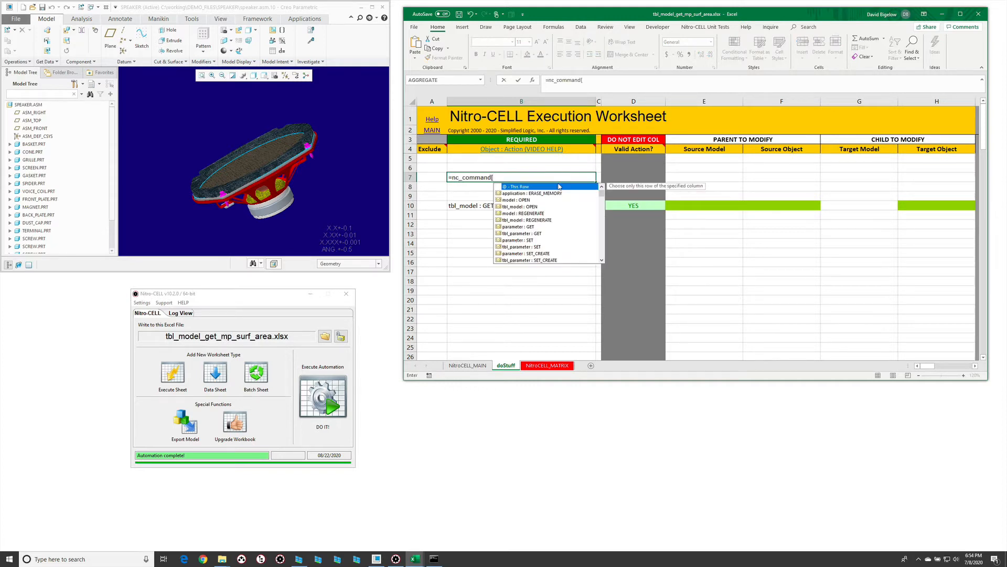
pyautogui.write('table')
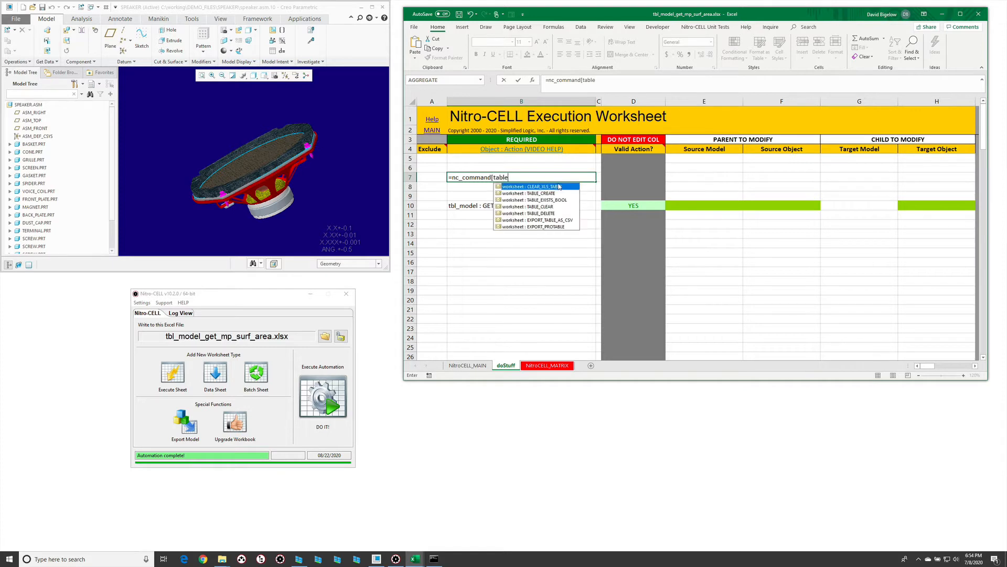
pyautogui.press('Down')
pyautogui.press('Tab')
pyautogui.press('Return')
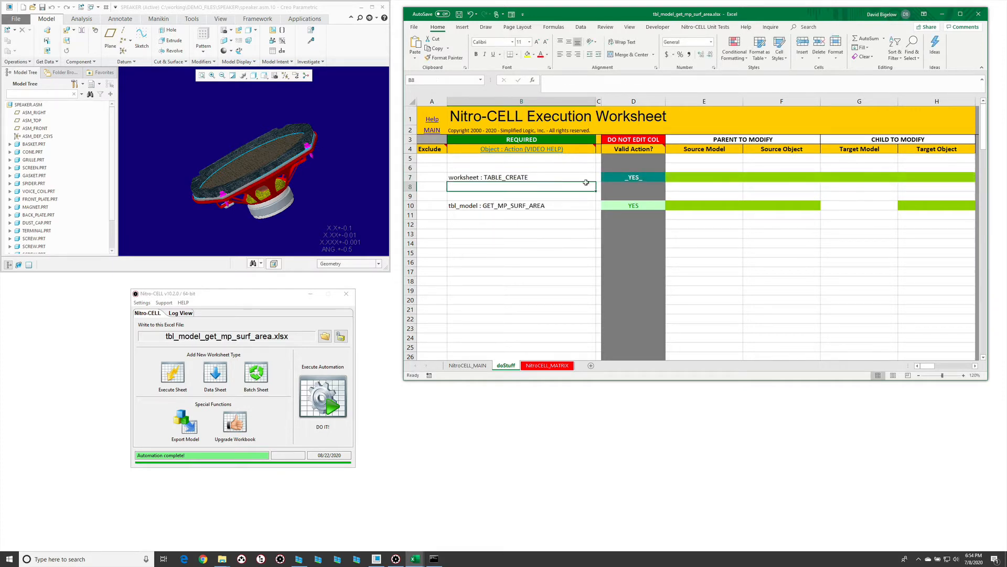
# Step: Set the TABLE_CREATE row's table name to areaVals and its target worksheet to wowTab
pyautogui.click(727, 179)
pyautogui.write('area')
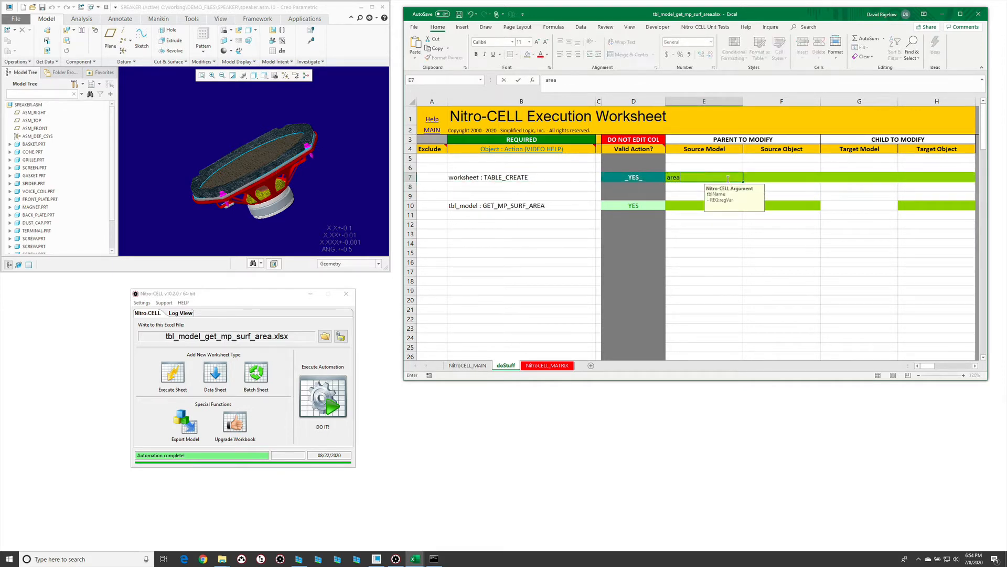
pyautogui.write('Vals')
pyautogui.press('Return')
pyautogui.click(832, 178)
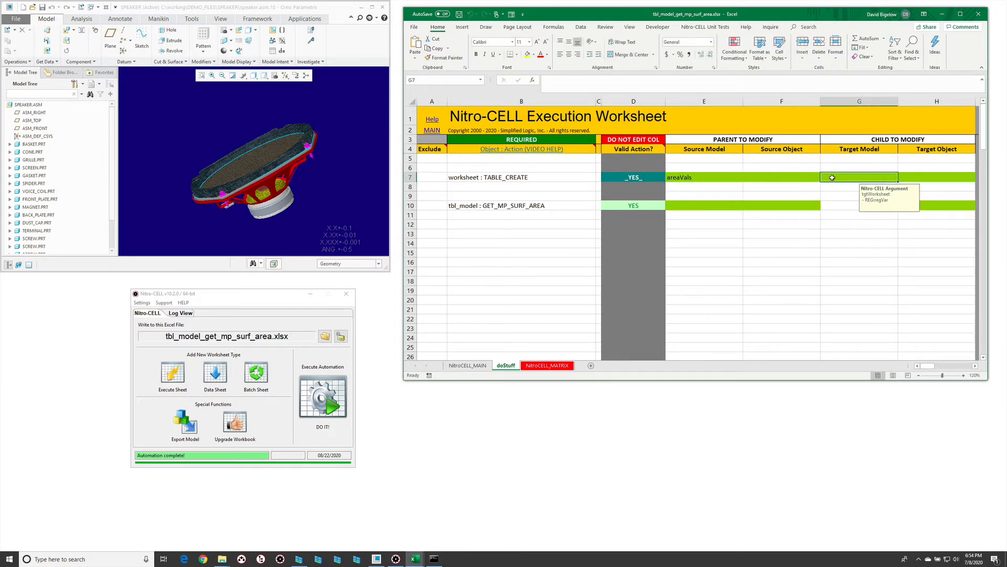
pyautogui.write('wowTab')
pyautogui.press('Return')
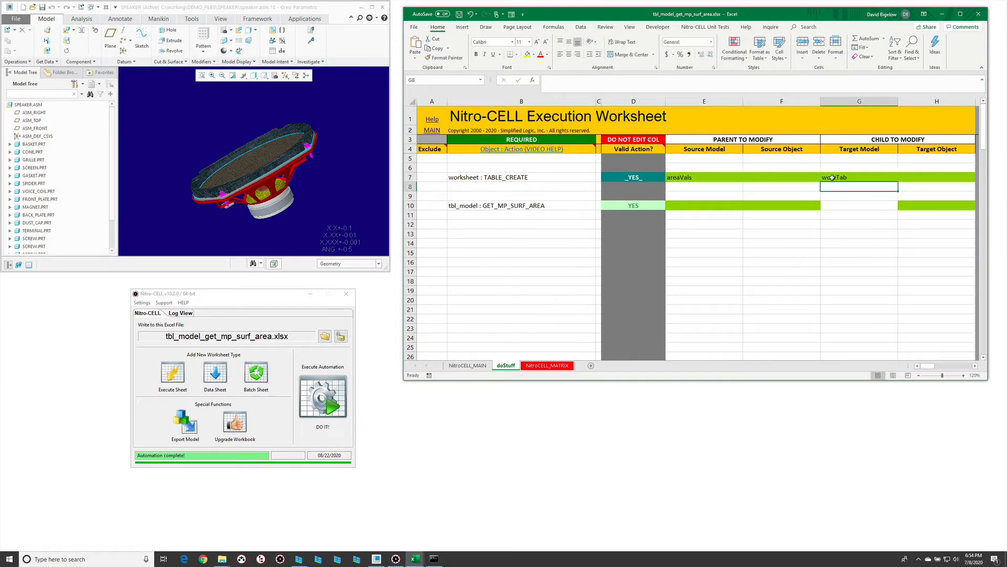
# Step: Copy the areaVals table name into the Target Object cell of the GET_MP_SURF_AREA row
pyautogui.click(682, 177)
pyautogui.hotkey('ctrl', 'c')
pyautogui.click(919, 205)
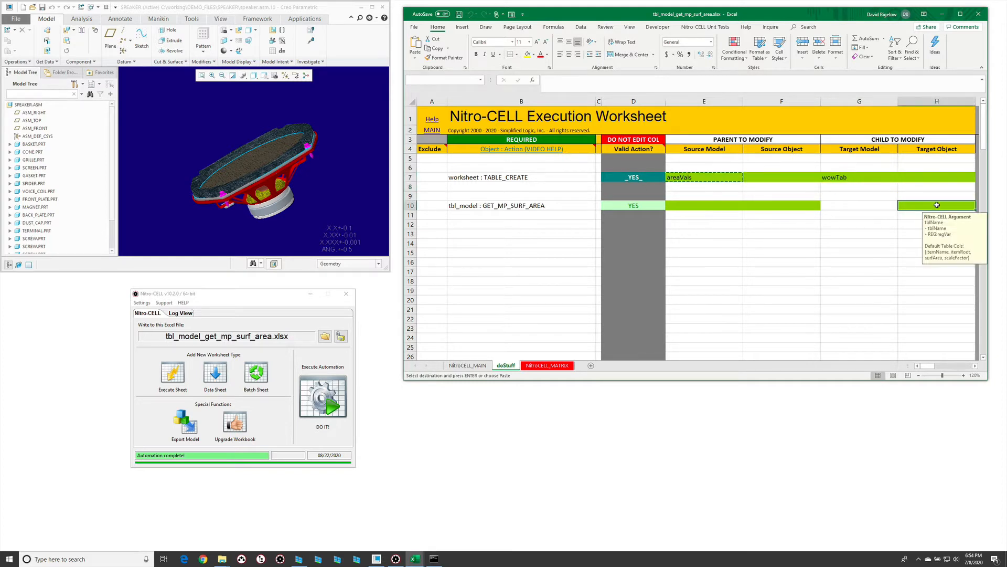
pyautogui.hotkey('ctrl', 'v')
pyautogui.click(852, 224)
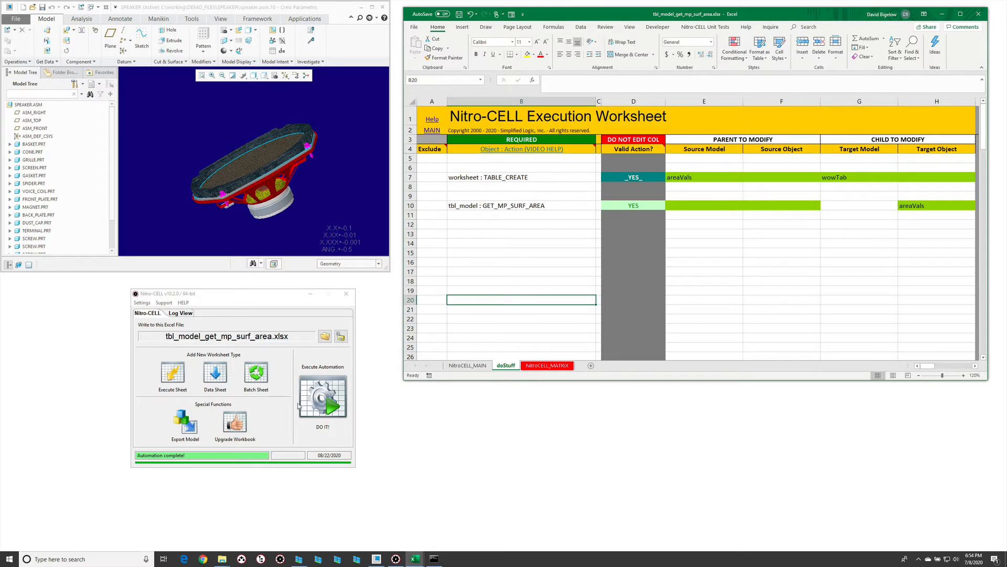
# Step: Run the Nitro-CELL automation, and fit columns A to D of the wowTab sheet to their contents
pyautogui.click(323, 397)
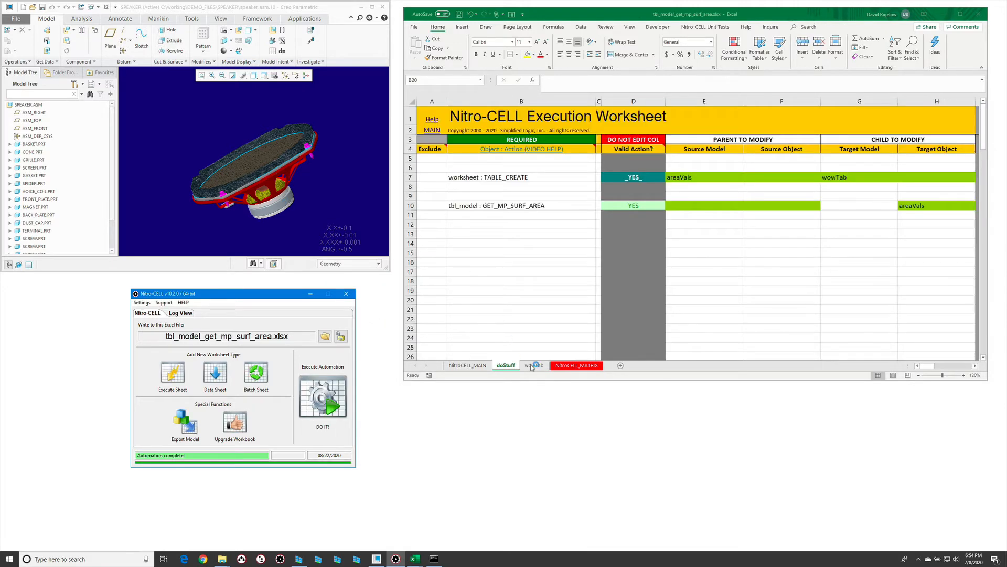
pyautogui.click(536, 366)
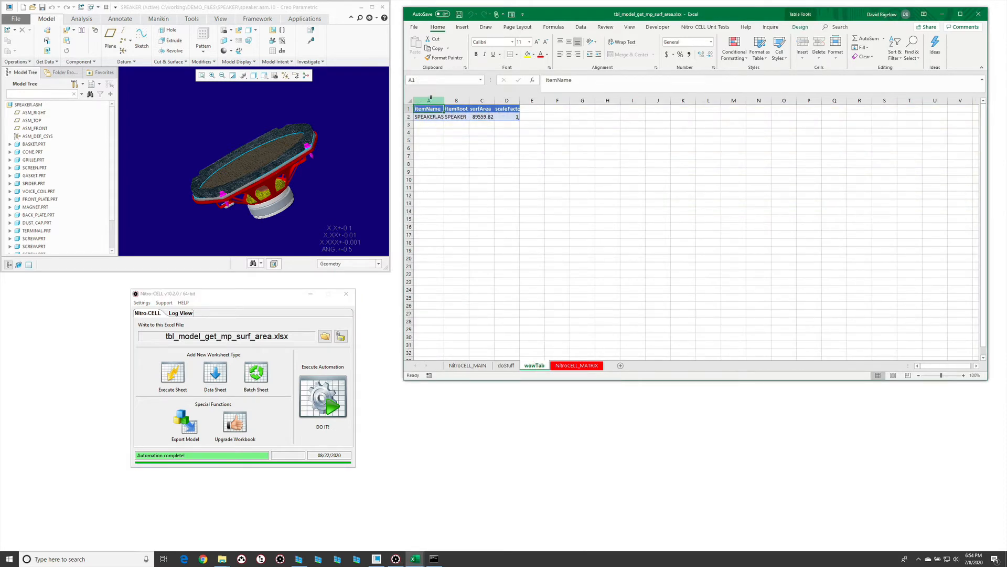
pyautogui.click(429, 101)
pyautogui.moveTo(451, 100); pyautogui.dragTo(507, 100)
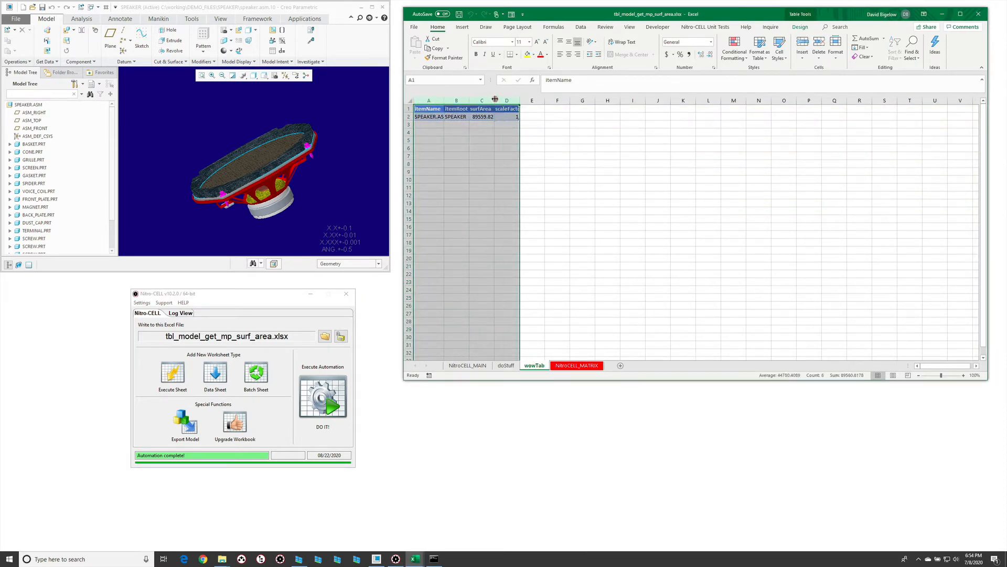
pyautogui.doubleClick(495, 100)
pyautogui.moveTo(426, 100); pyautogui.dragTo(499, 100)
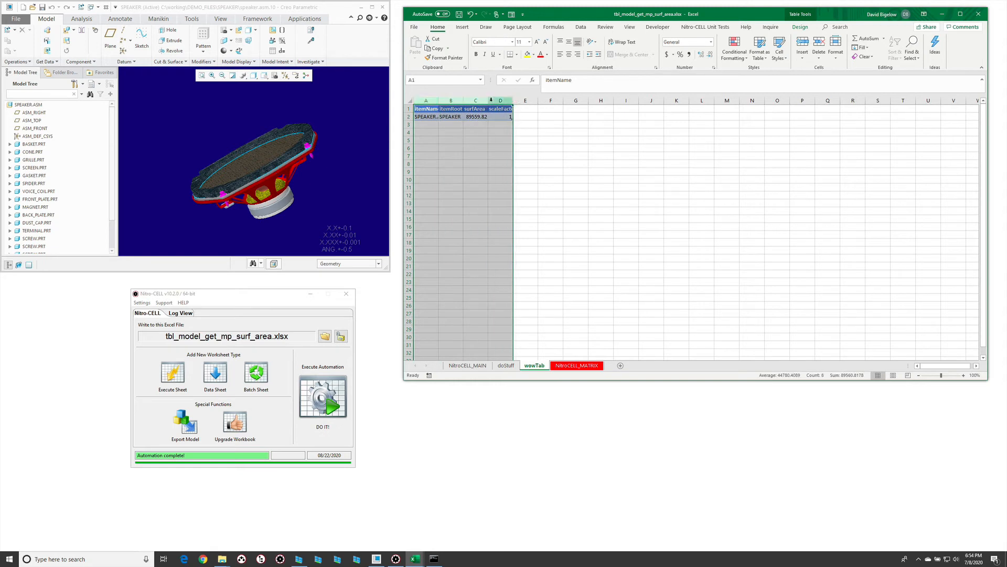
pyautogui.doubleClick(489, 100)
pyautogui.click(486, 155)
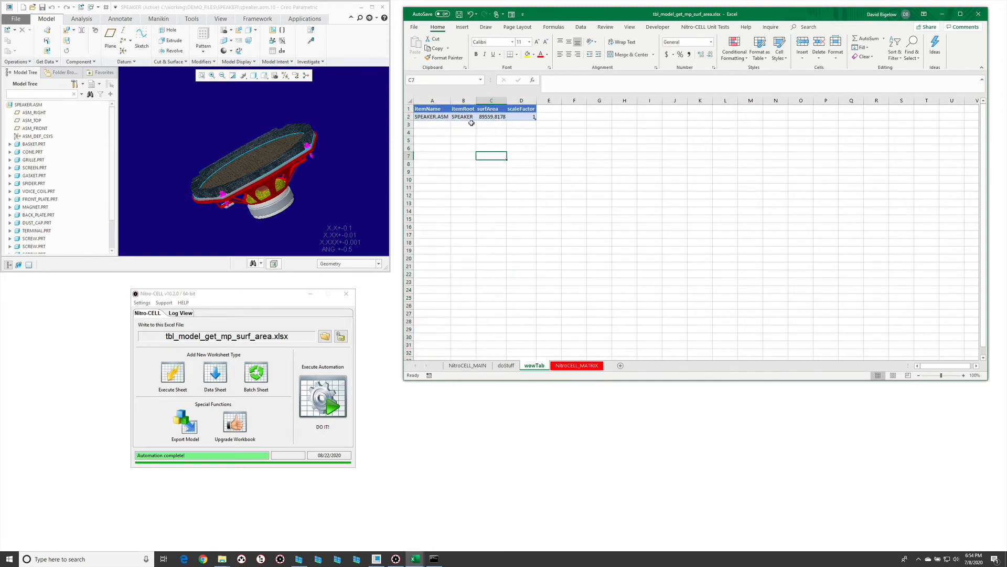
# Step: Set the Source Model of the GET_MP_SURF_AREA row on the doStuff sheet to *.prt
pyautogui.moveTo(324, 175)
pyautogui.mouseDown()
pyautogui.moveTo(313, 158)
pyautogui.moveTo(322, 165)
pyautogui.mouseUp()
pyautogui.click(505, 365)
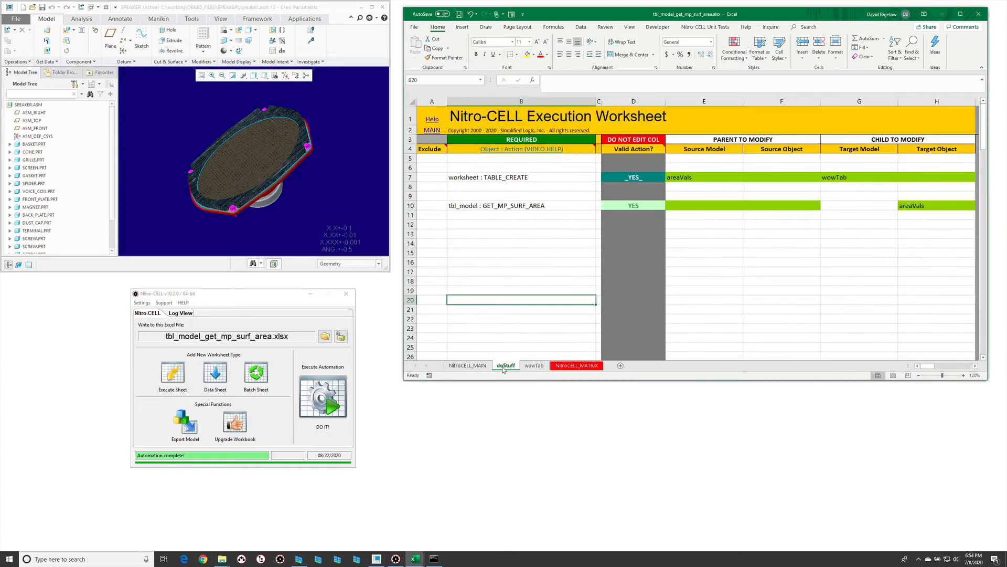
pyautogui.click(697, 202)
pyautogui.write('*.prt')
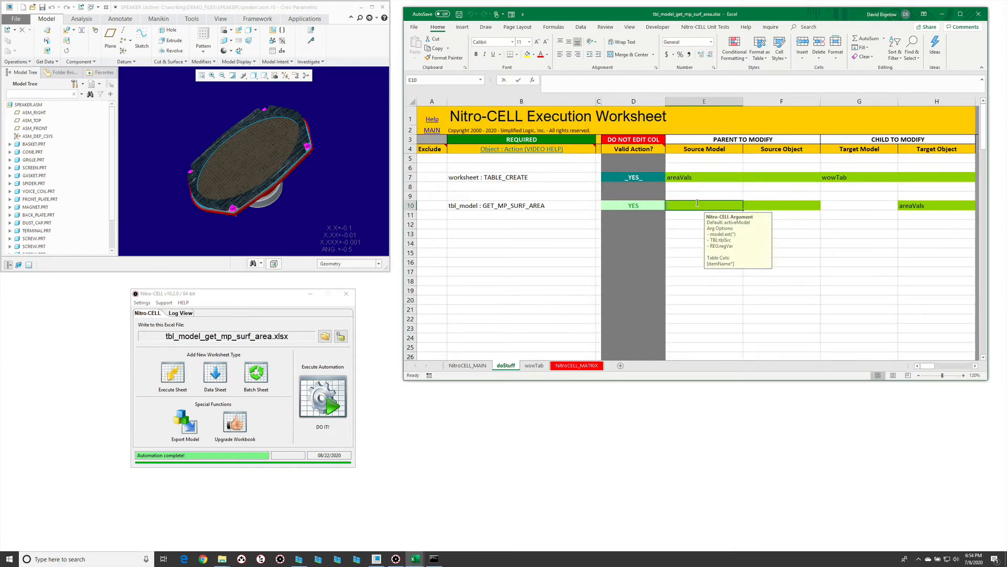
pyautogui.press('Return')
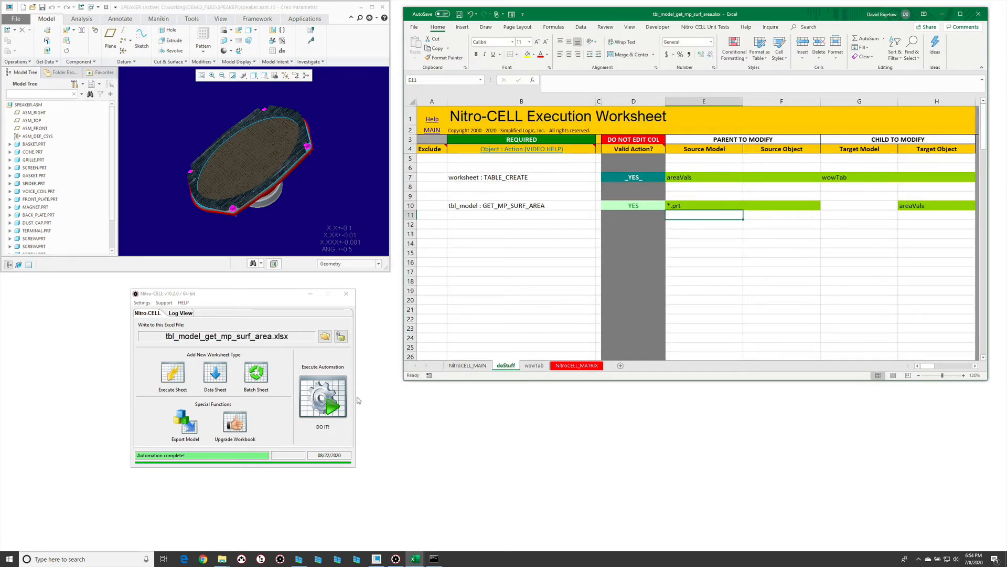
# Step: Rerun the automation for all parts, and refit columns A to D of the wowTab sheet
pyautogui.click(326, 403)
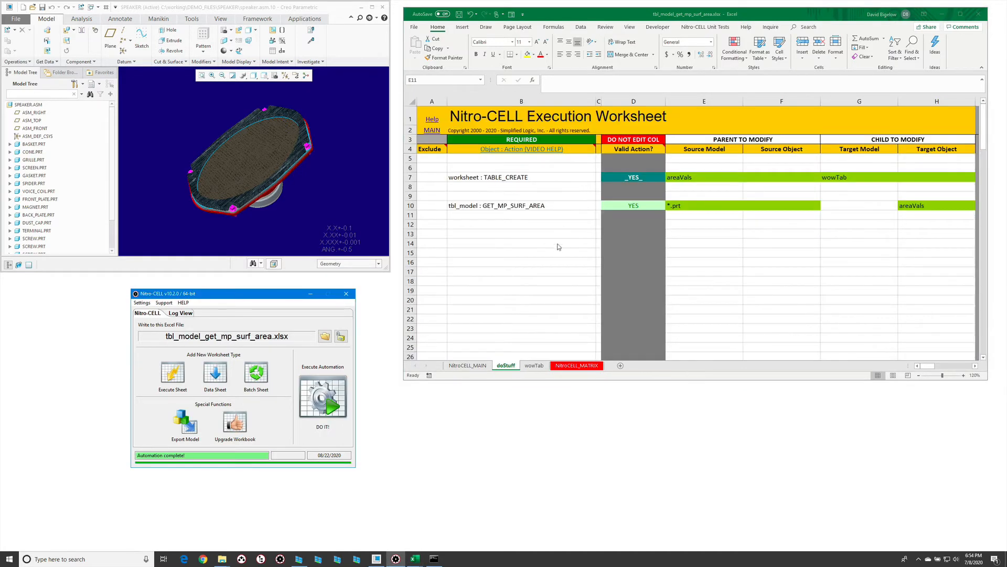
pyautogui.click(533, 366)
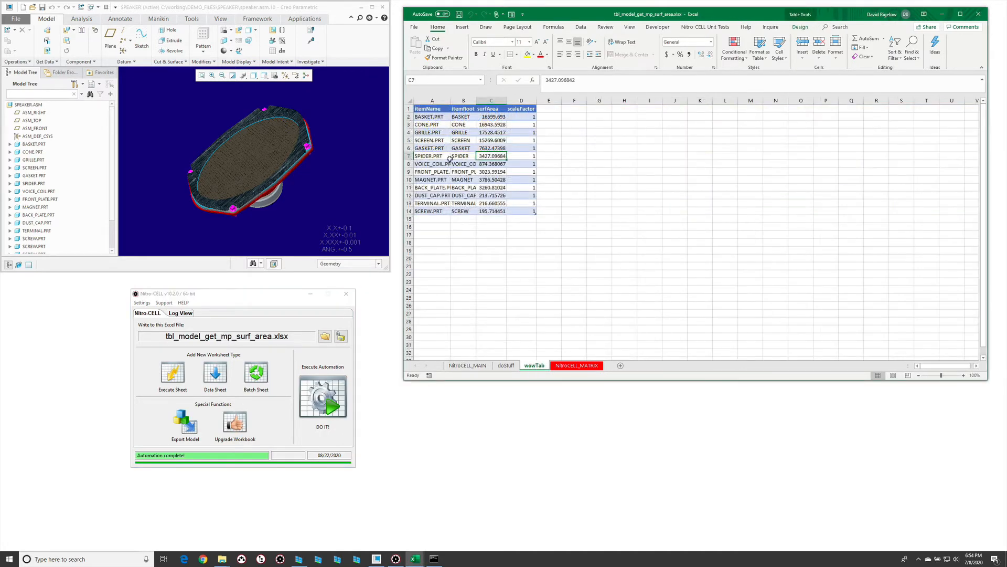
pyautogui.moveTo(433, 100); pyautogui.dragTo(522, 101)
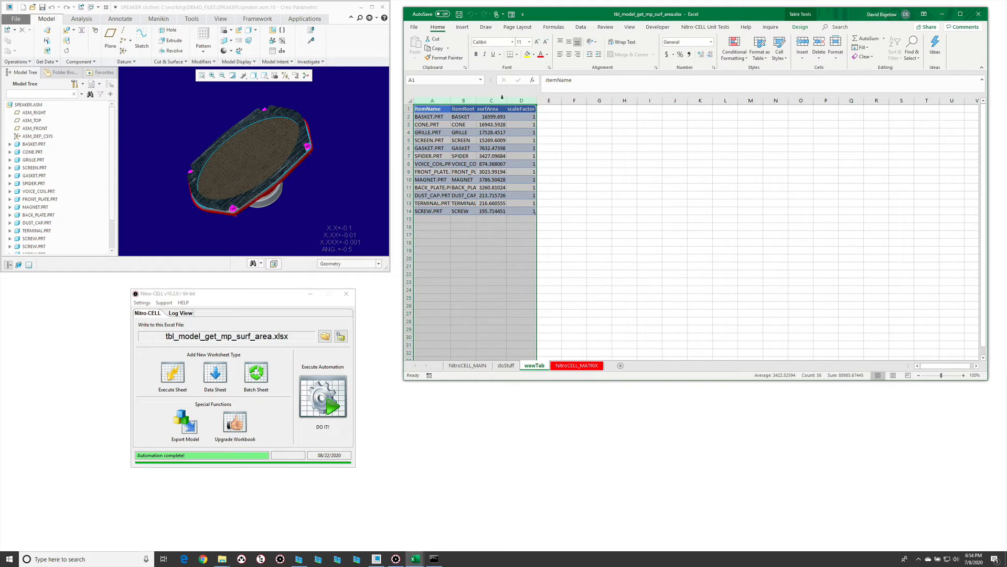
pyautogui.click(502, 100)
pyautogui.moveTo(432, 100); pyautogui.dragTo(507, 99)
pyautogui.doubleClick(507, 99)
pyautogui.click(511, 196)
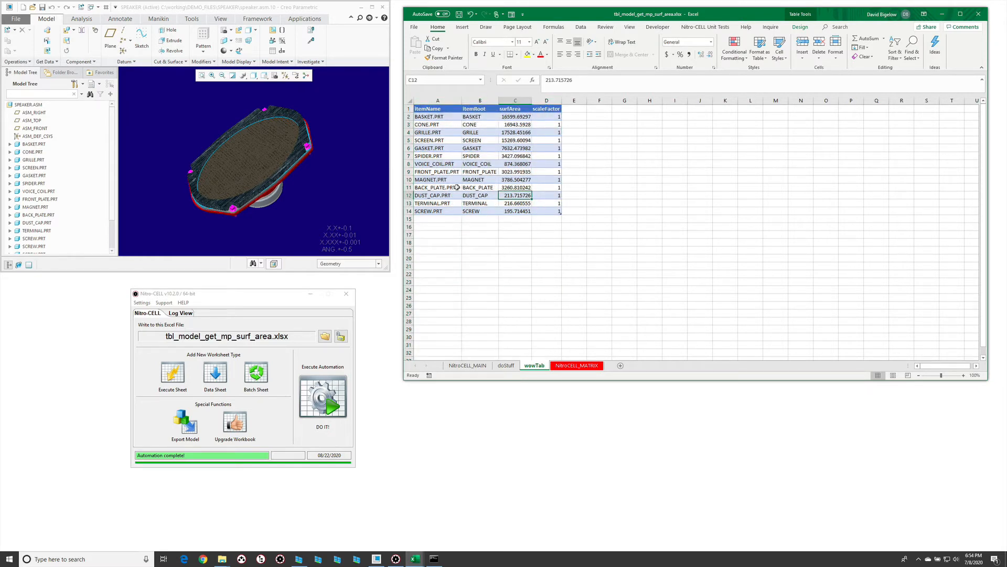
# Step: Change the GET_MP_SURF_AREA row's Source Model to b*.prt and rerun the automation to refresh the wowTab table
pyautogui.click(506, 365)
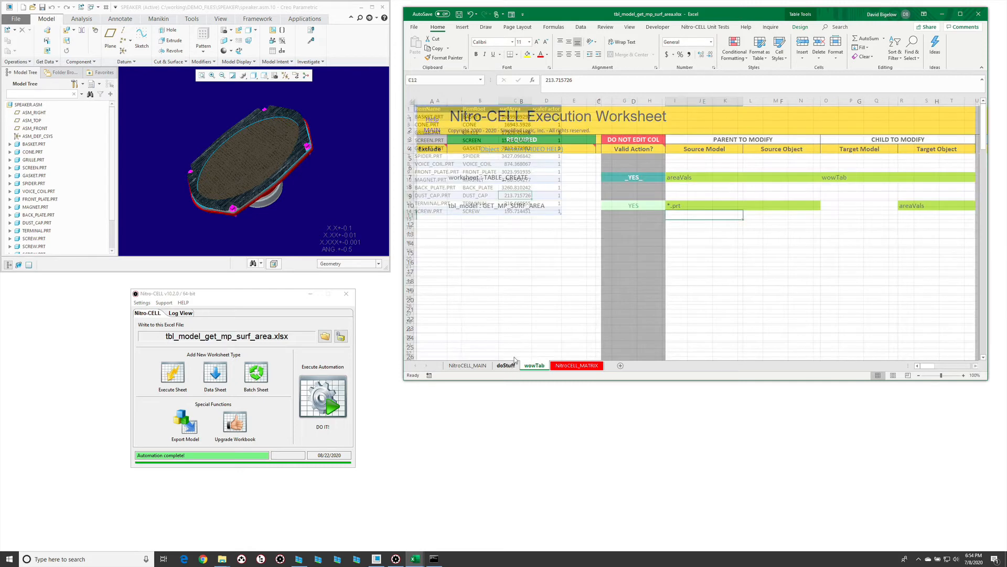
pyautogui.click(686, 207)
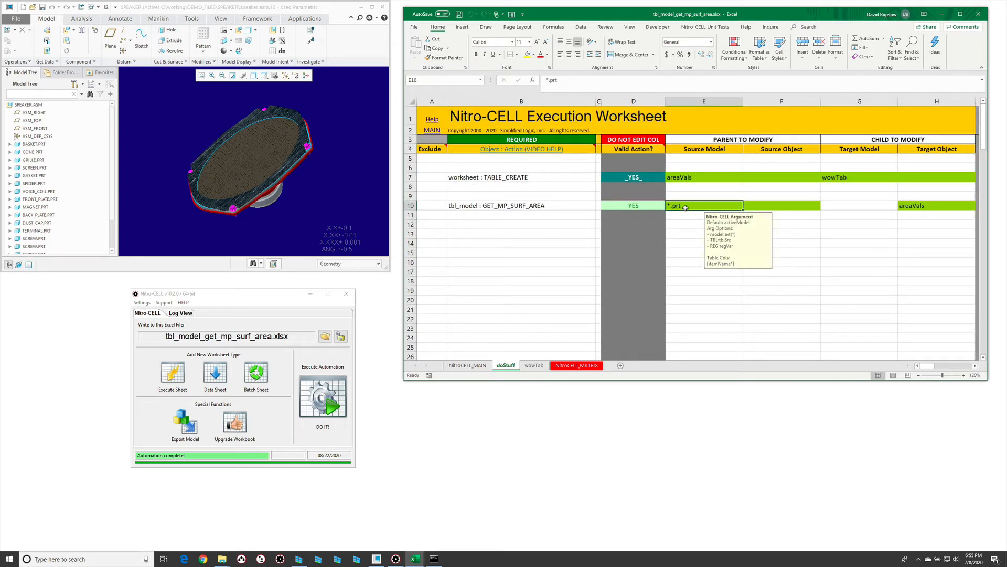
pyautogui.write('b')
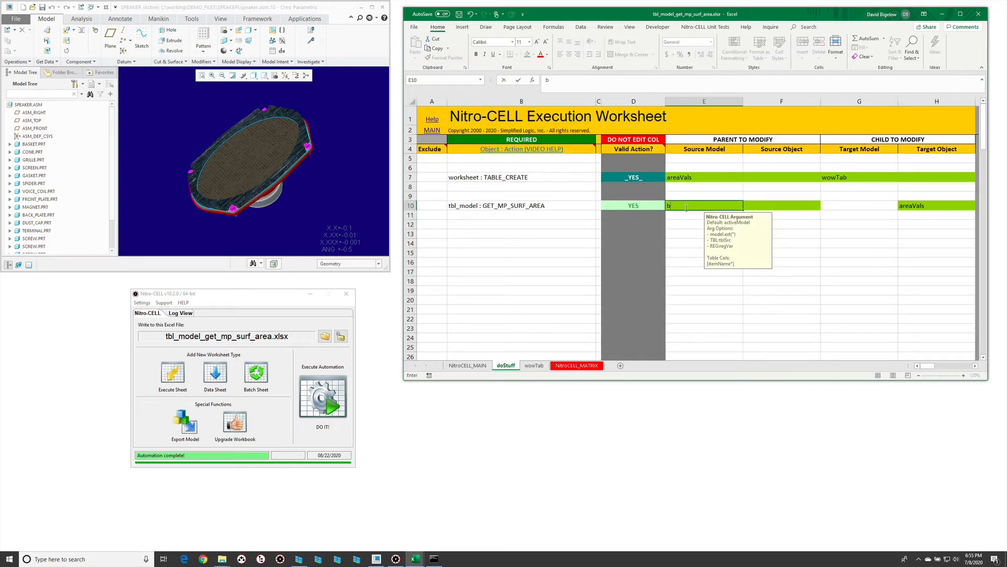
pyautogui.write('*.prt')
pyautogui.press('Return')
pyautogui.click(323, 397)
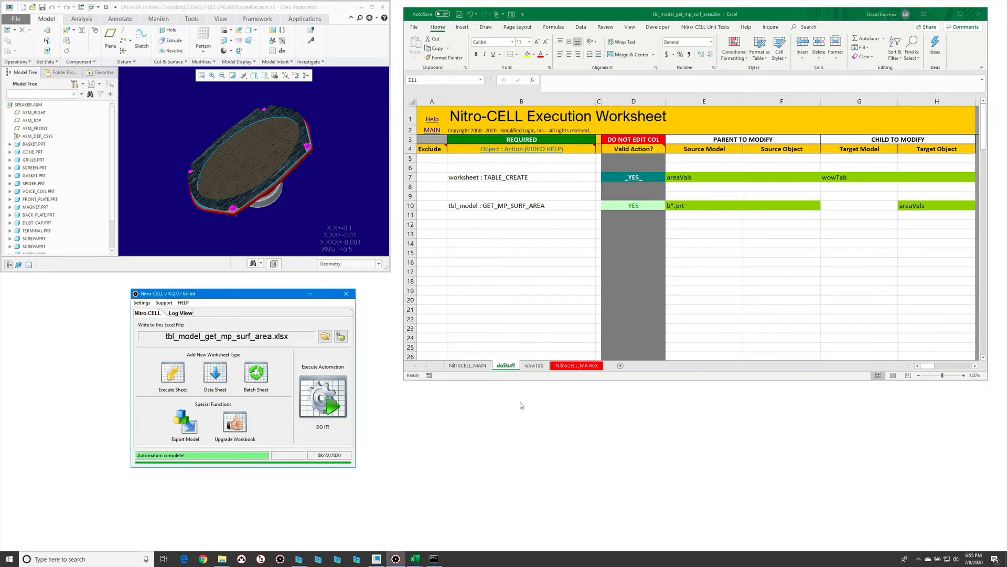
pyautogui.click(529, 366)
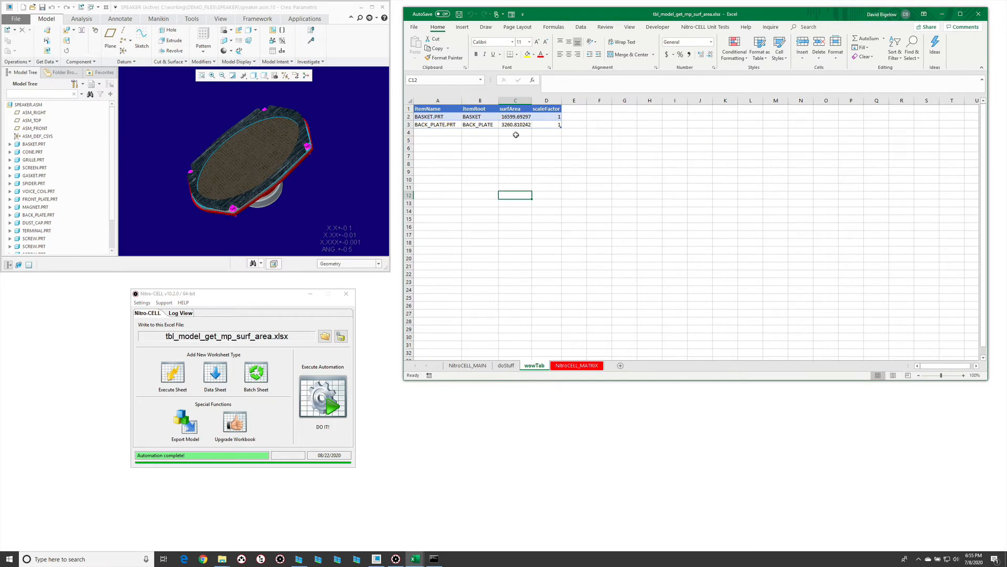
# Step: Set the scale factor in the GET_MP_SURF_AREA row's Source Object cell to 10, and return to the wowTab sheet
pyautogui.click(507, 366)
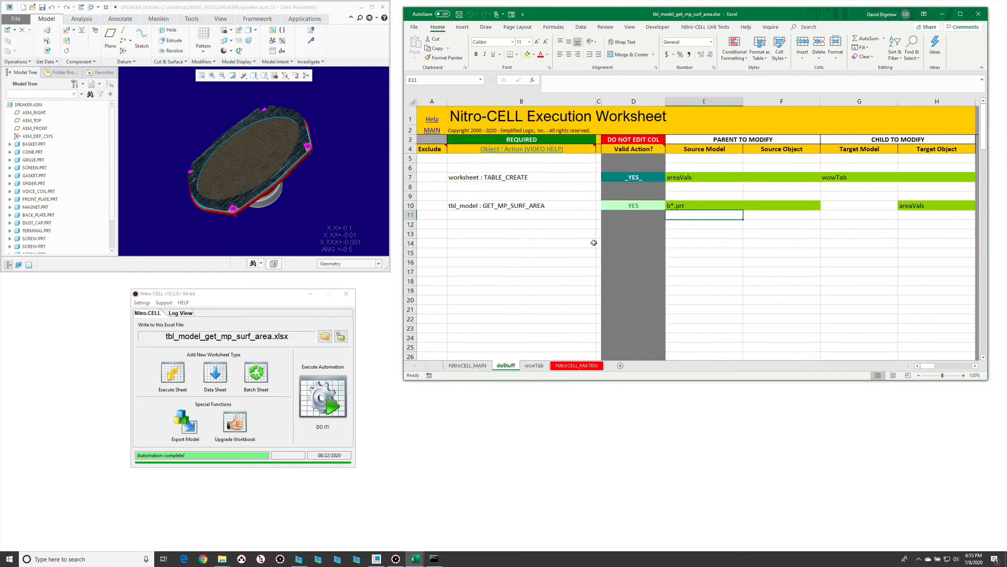
pyautogui.click(770, 208)
pyautogui.write('10')
pyautogui.press('Return')
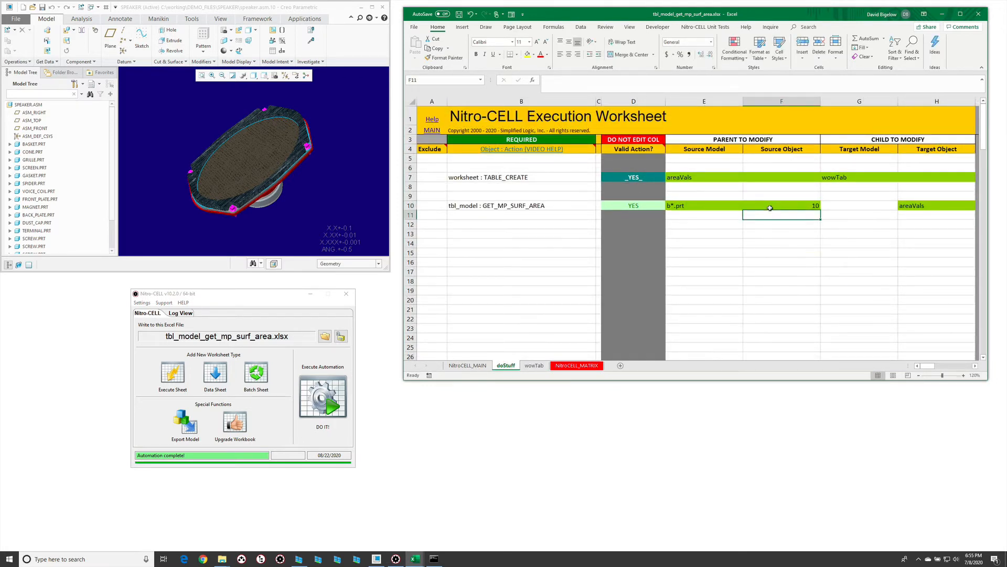
pyautogui.click(534, 366)
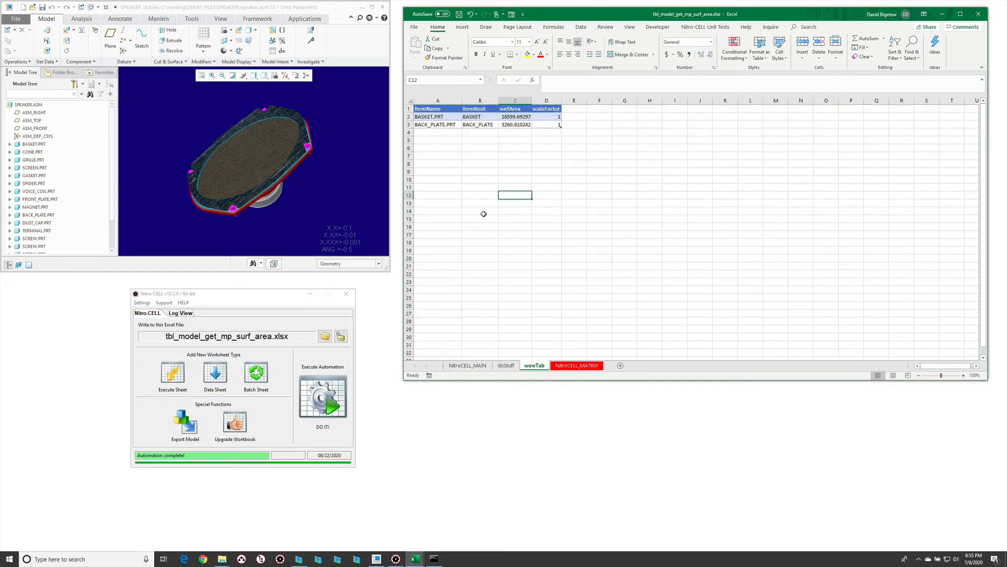
# Step: Rerun the automation with the scale factor applied, and clear the scale factor from the GET_MP_SURF_AREA row on the doStuff sheet
pyautogui.click(326, 398)
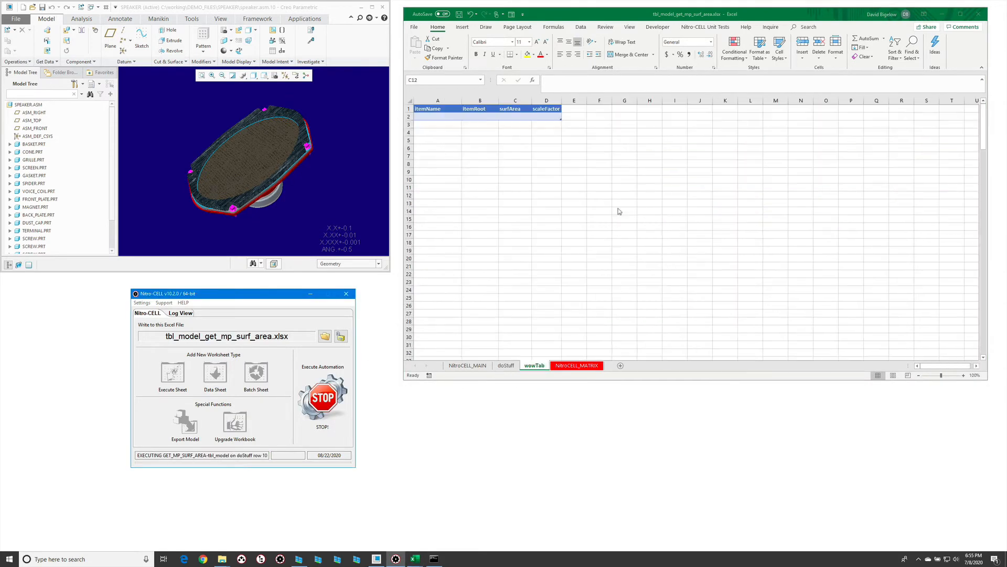
pyautogui.click(533, 366)
pyautogui.click(505, 366)
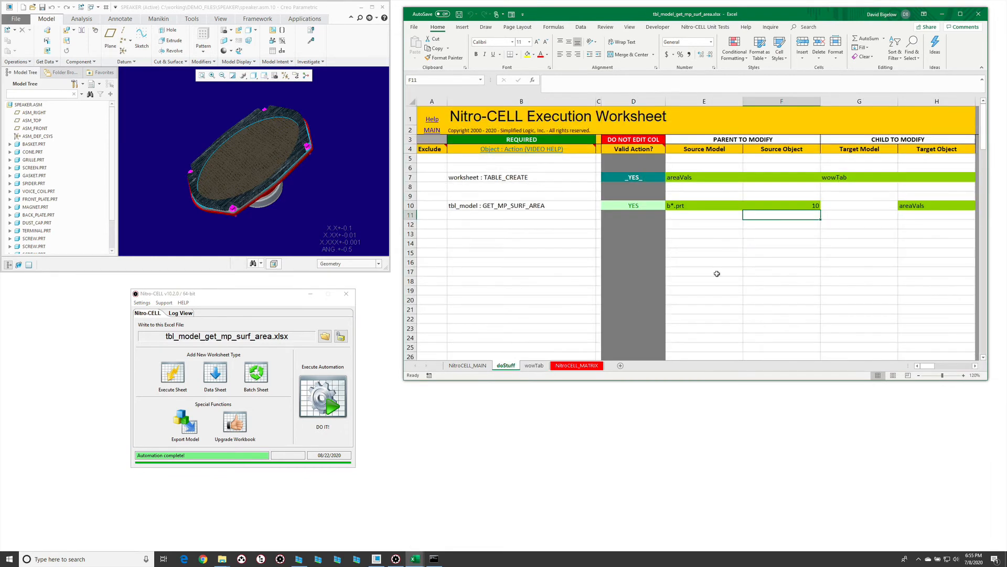
pyautogui.doubleClick(779, 207)
pyautogui.press('Escape')
# Step: Set the GET_MP_SURF_AREA row's Source Model to *.prt, rerun the automation, and return to the wowTab sheet
pyautogui.click(683, 206)
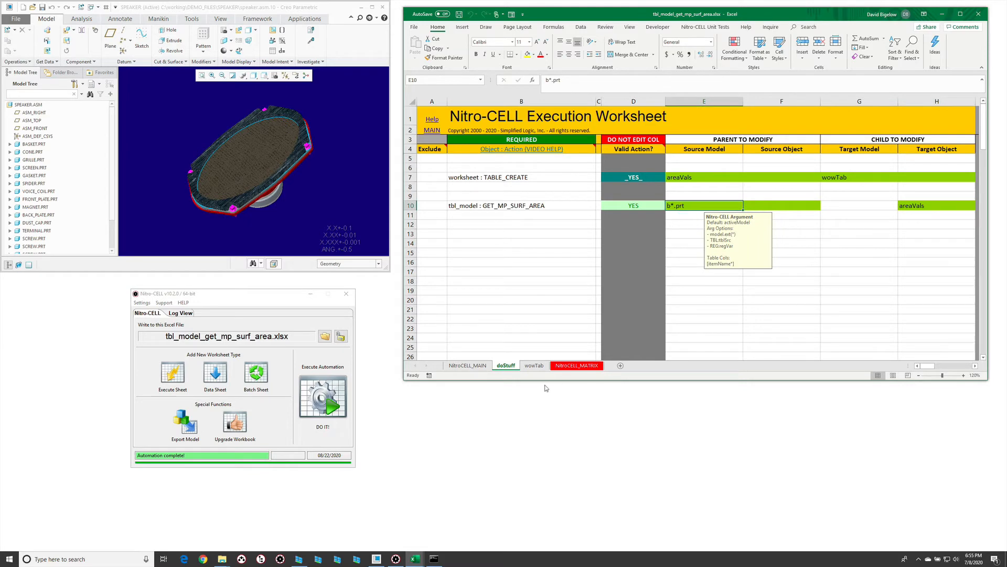
pyautogui.click(534, 365)
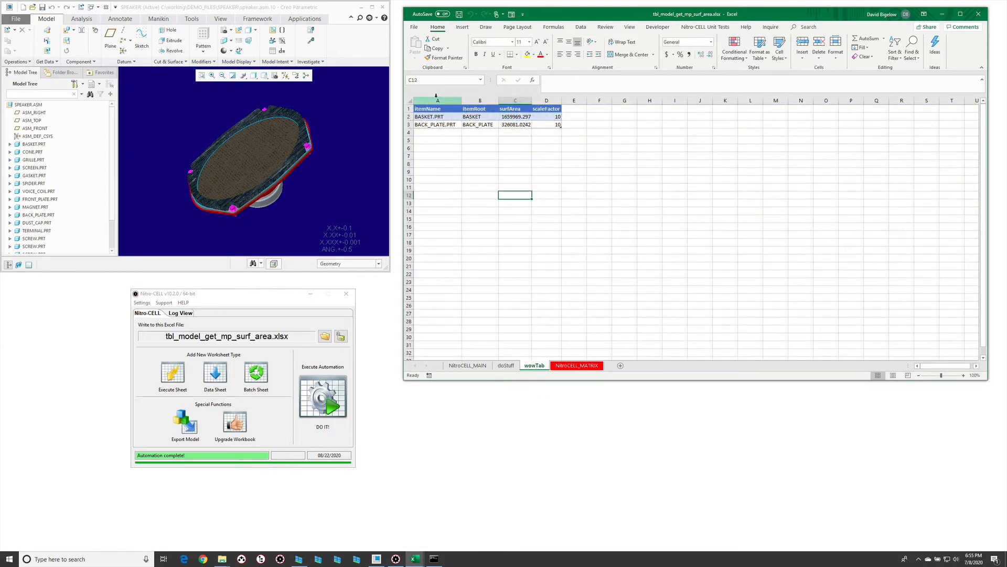
pyautogui.click(505, 365)
pyautogui.write('*')
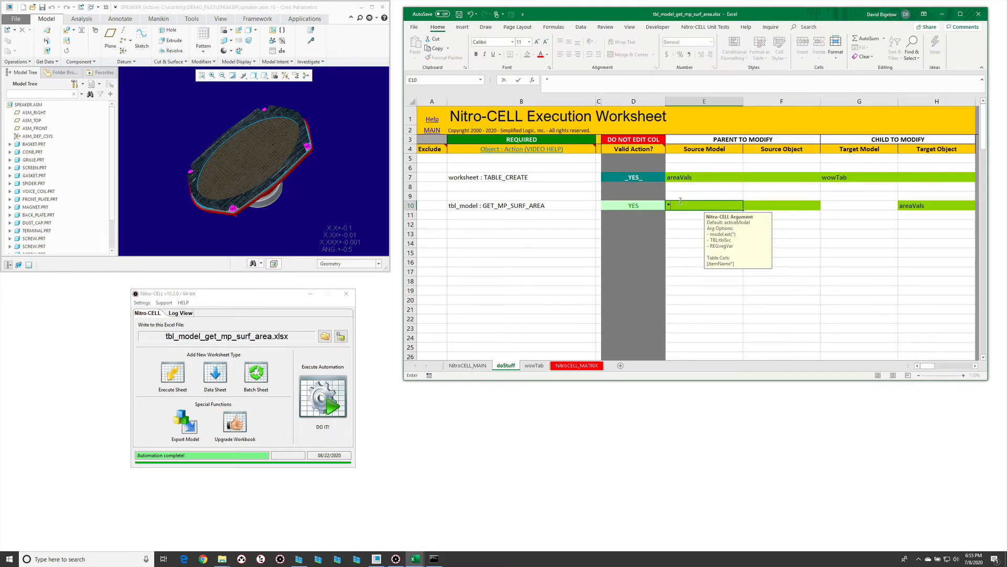
pyautogui.write('.prt')
pyautogui.press('Return')
pyautogui.click(323, 398)
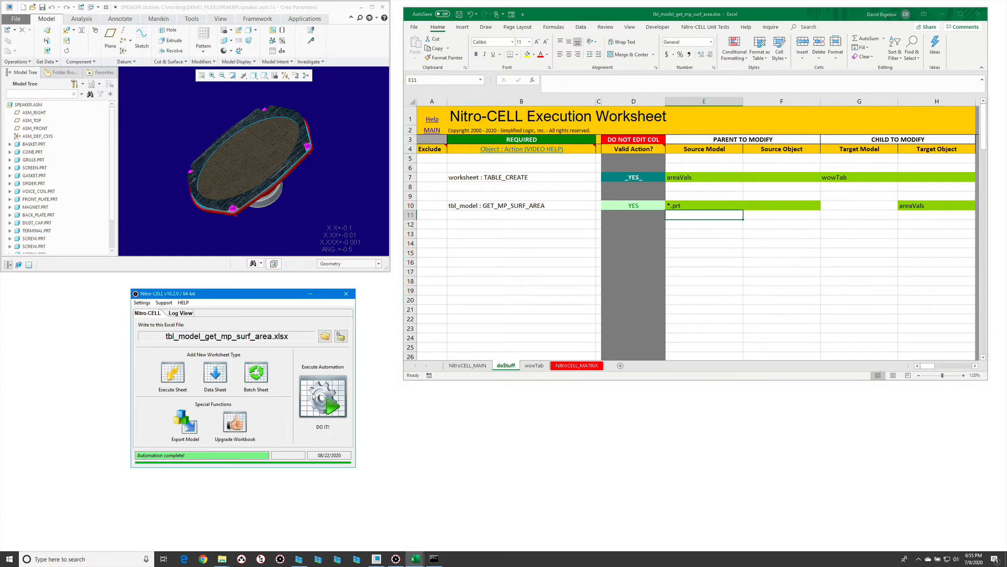
pyautogui.click(531, 367)
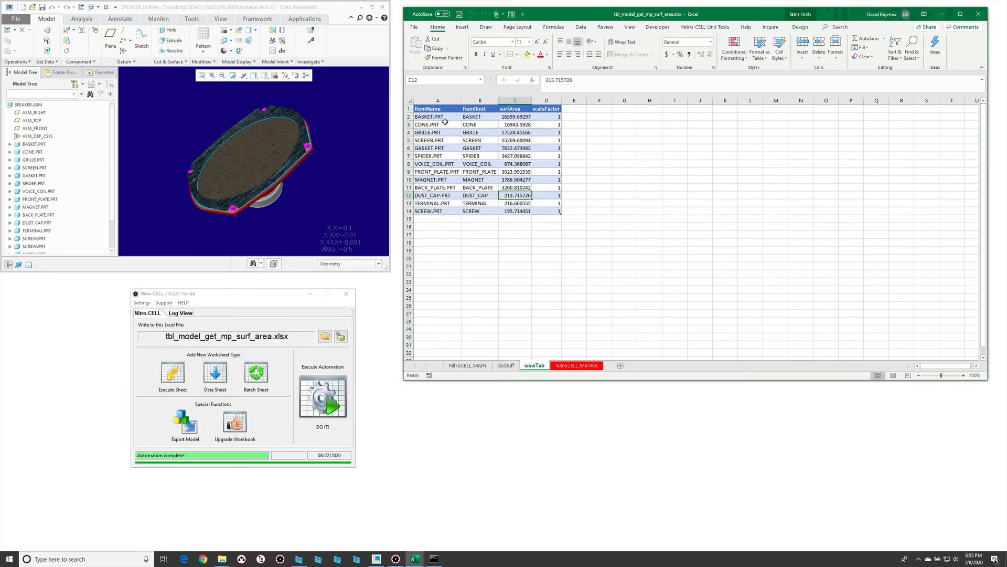
# Step: Insert three blank columns in front of the surface area table on the wowTab sheet
pyautogui.moveTo(441, 102); pyautogui.dragTo(480, 100)
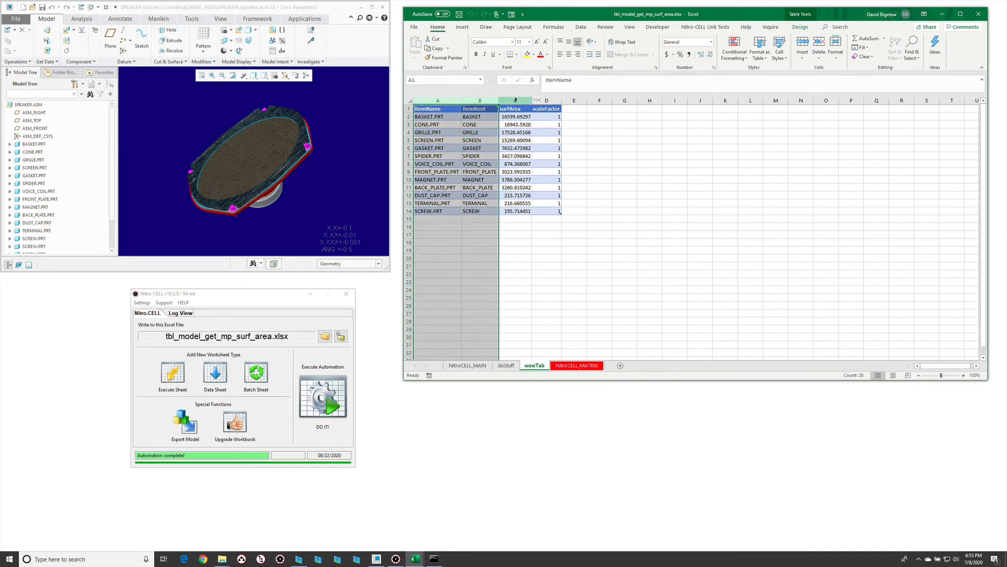
pyautogui.rightClick(516, 101)
pyautogui.click(530, 164)
# Step: Enter the header itemName in A1 and copy the part names VOICE_COIL.PRT through BACK_PLATE.PRT into the cells below it
pyautogui.click(428, 111)
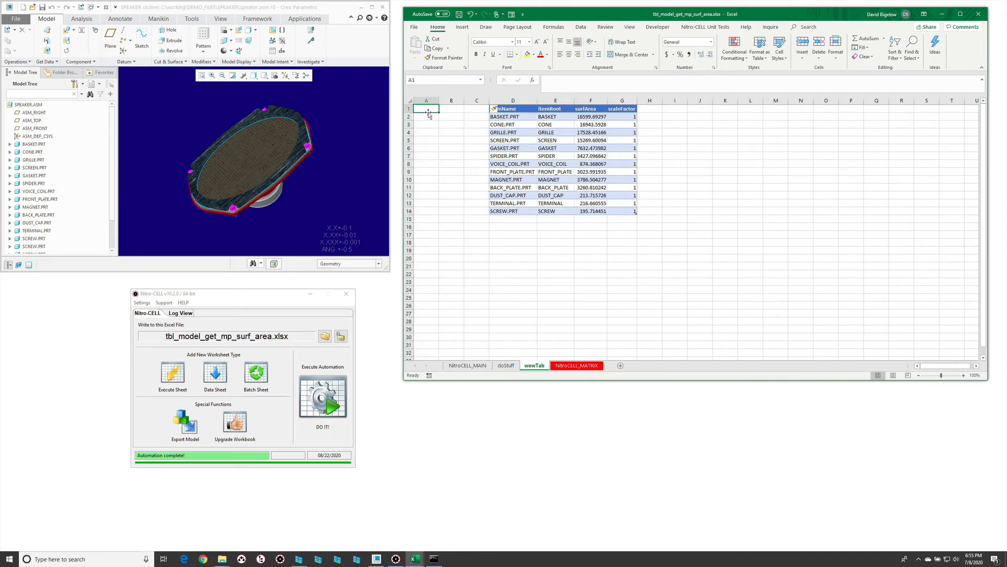
pyautogui.write('item')
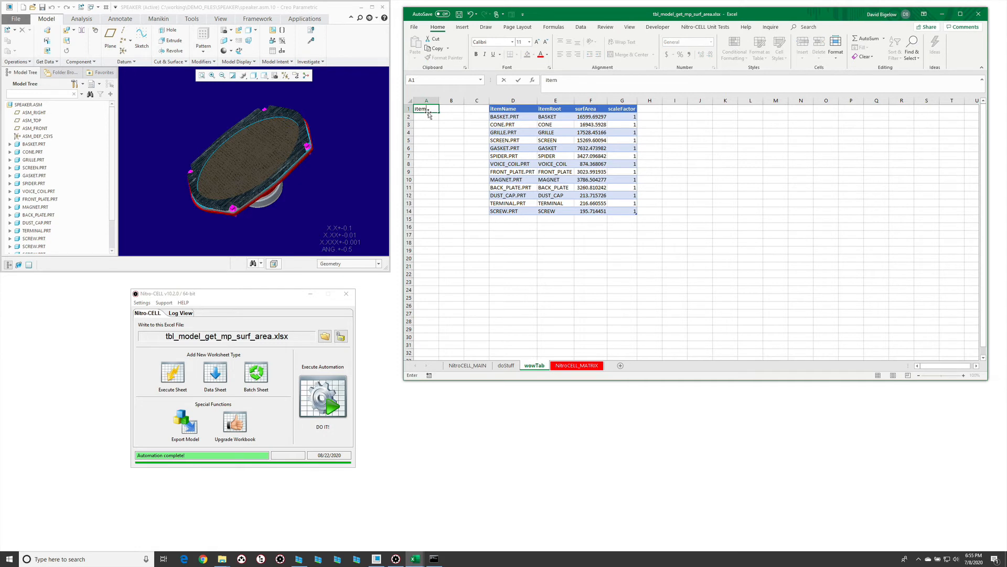
pyautogui.write('Name')
pyautogui.press('Return')
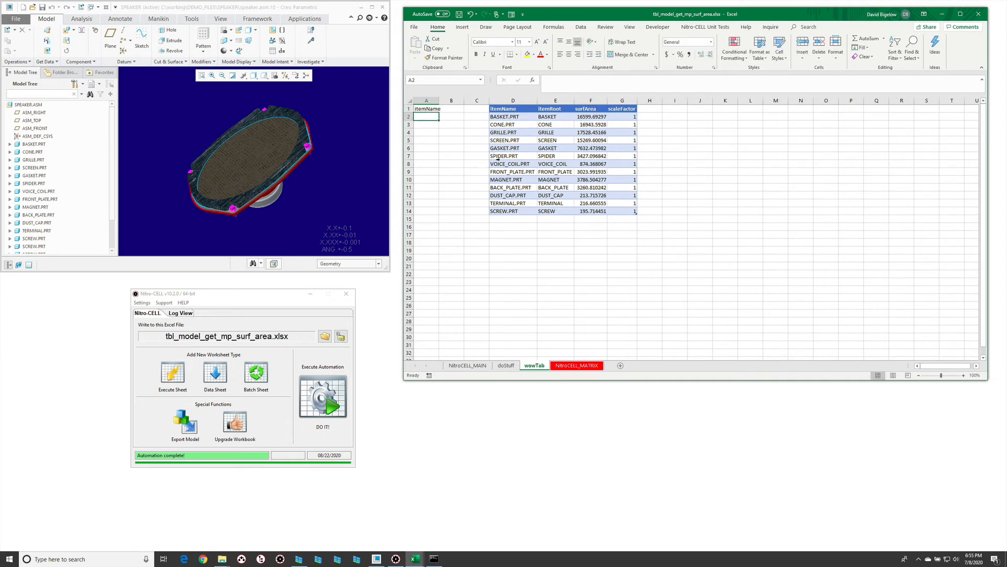
pyautogui.click(518, 163)
pyautogui.moveTo(518, 172); pyautogui.dragTo(517, 187)
pyautogui.hotkey('ctrl', 'c')
pyautogui.click(427, 116)
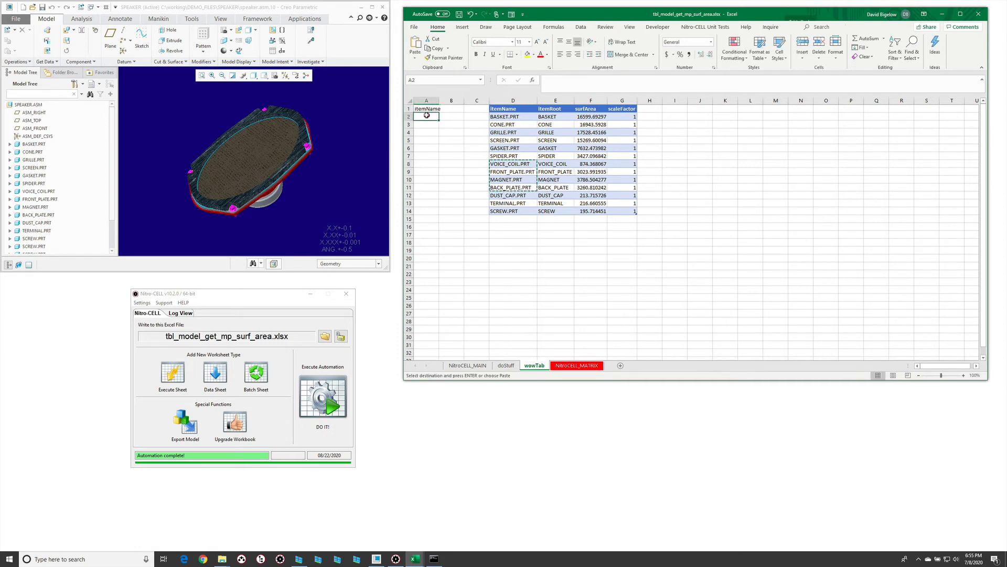
pyautogui.rightClick(427, 115)
pyautogui.click(444, 150)
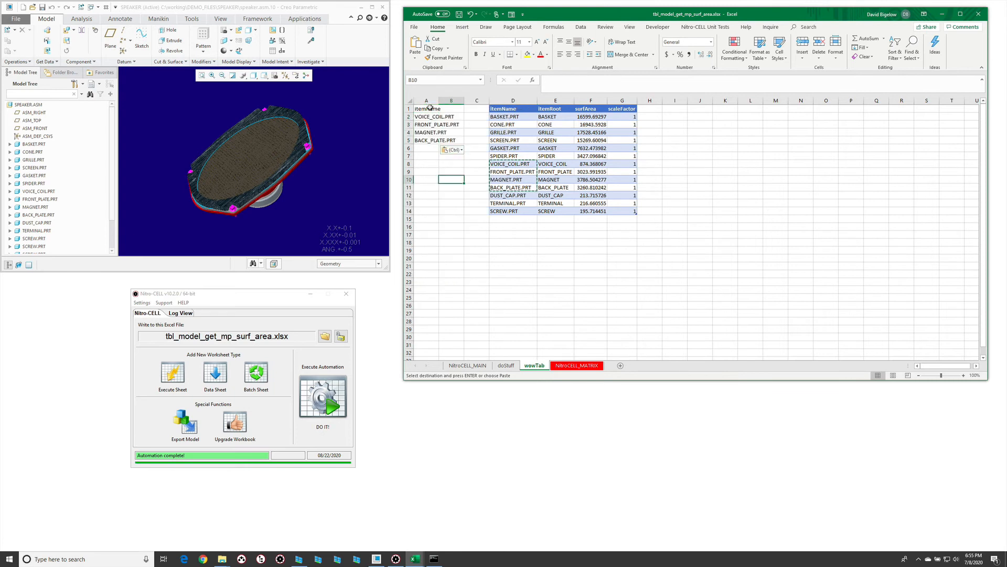
# Step: Convert the range A1:A5 into an Excel table with headers
pyautogui.moveTo(427, 109); pyautogui.dragTo(429, 138)
pyautogui.hotkey('ctrl', 't')
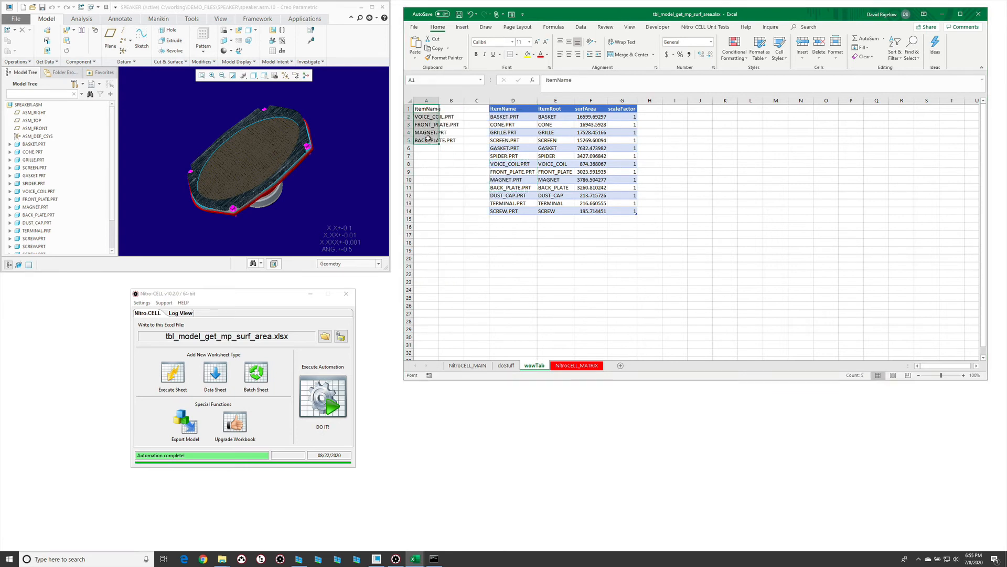
pyautogui.click(415, 359)
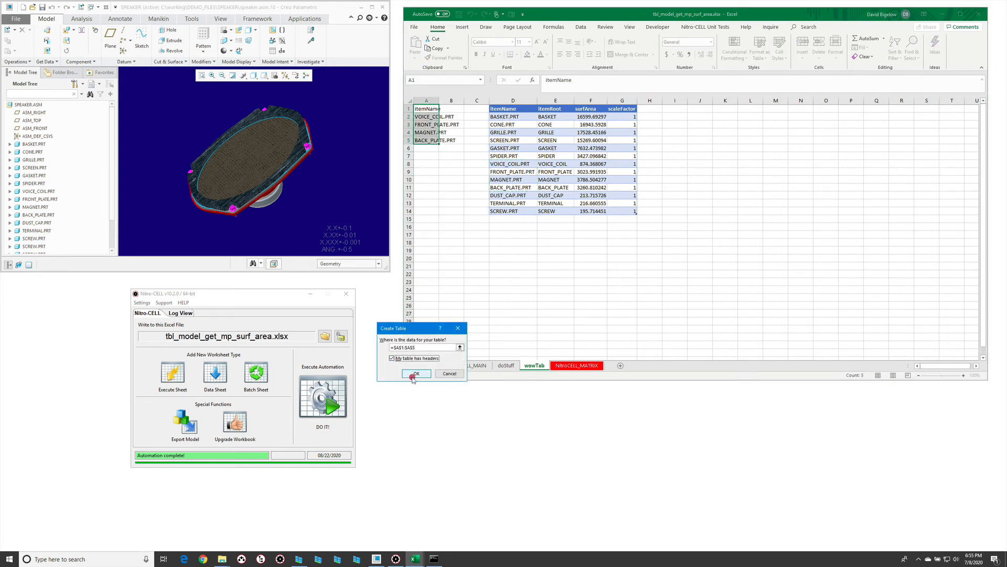
pyautogui.click(415, 373)
pyautogui.click(468, 134)
# Step: Rename the new itemName table to myTable
pyautogui.click(431, 108)
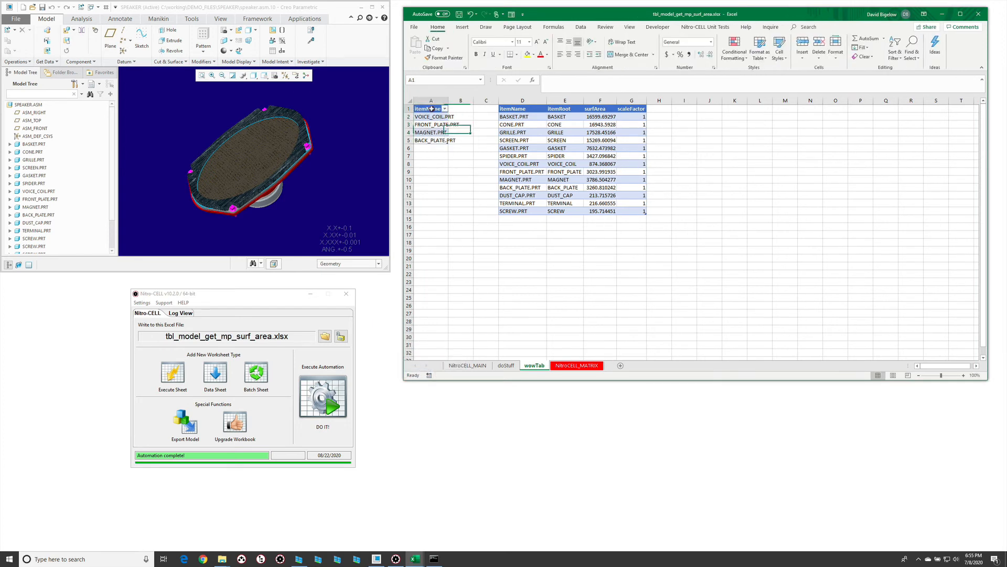
pyautogui.click(800, 26)
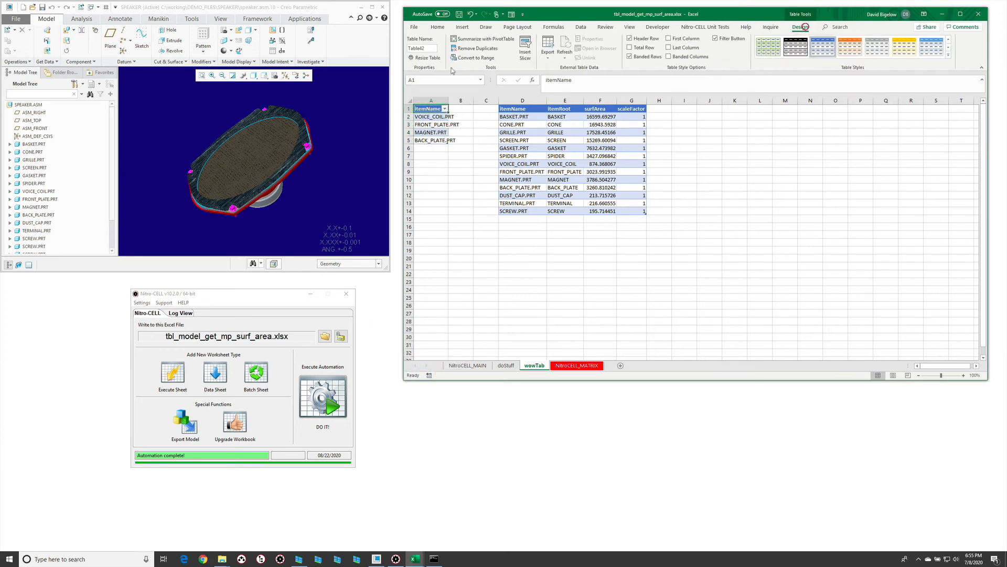
pyautogui.click(430, 47)
pyautogui.write('my')
pyautogui.click(444, 149)
pyautogui.click(428, 132)
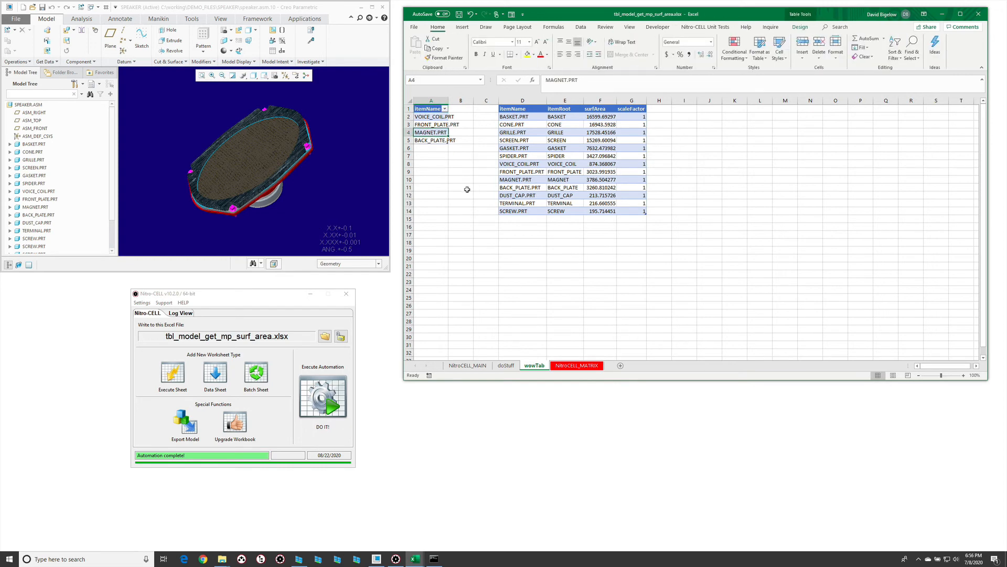
# Step: Set the GET_MP_SURF_AREA row's Source Model to TBL:myTable, rerun the automation, and return to the wowTab sheet
pyautogui.click(507, 366)
pyautogui.click(703, 206)
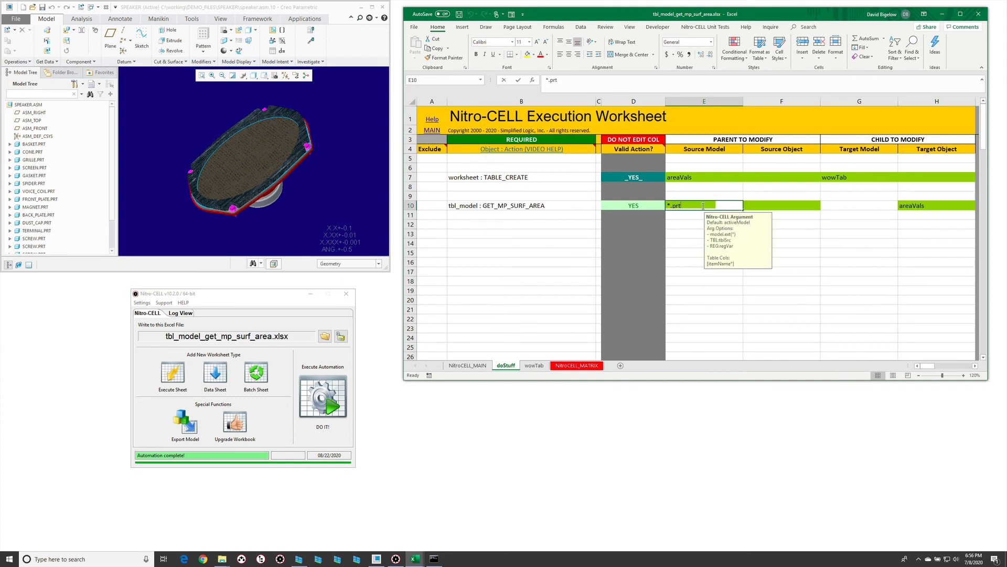
pyautogui.write('TBL:')
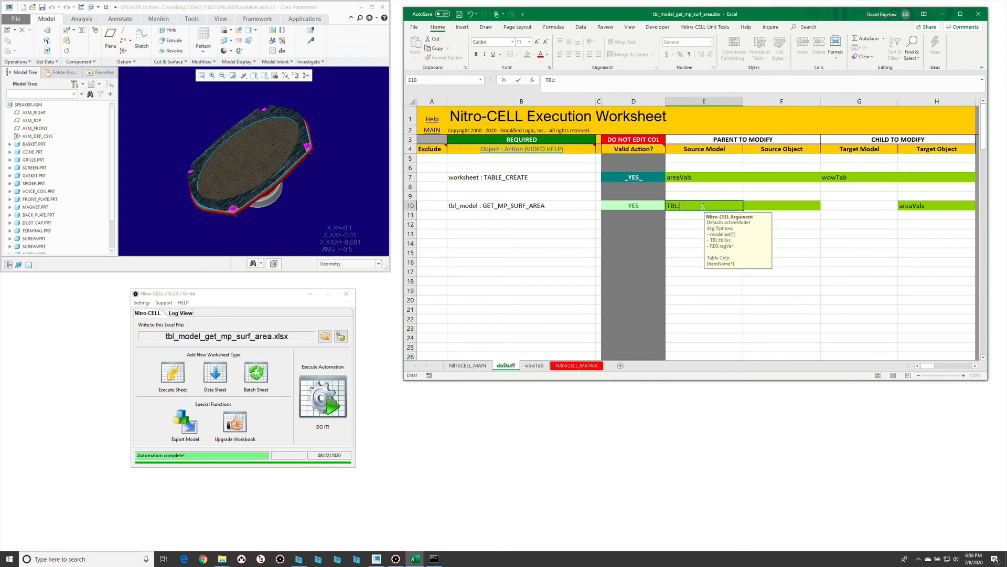
pyautogui.write('myTable')
pyautogui.press('Return')
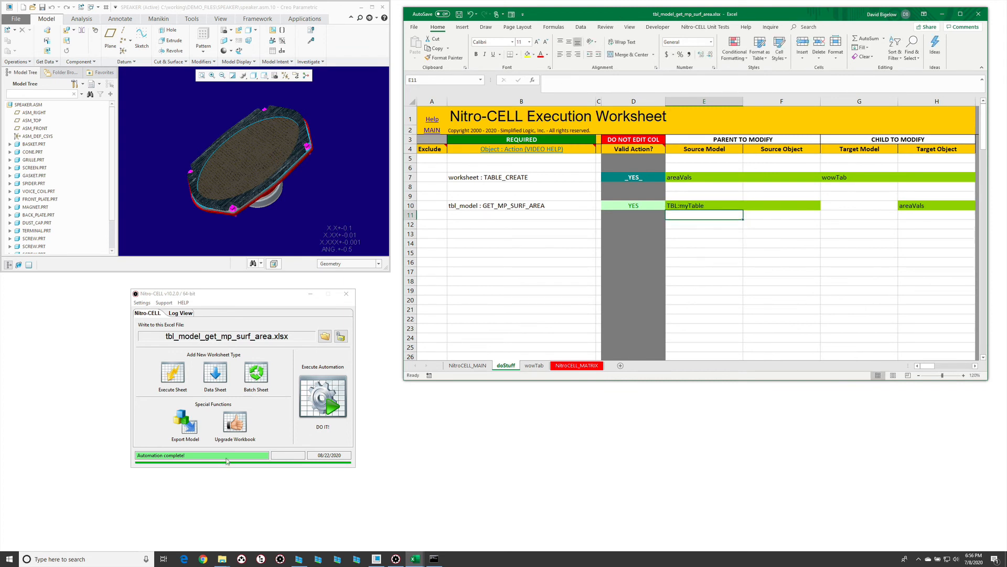
pyautogui.click(303, 414)
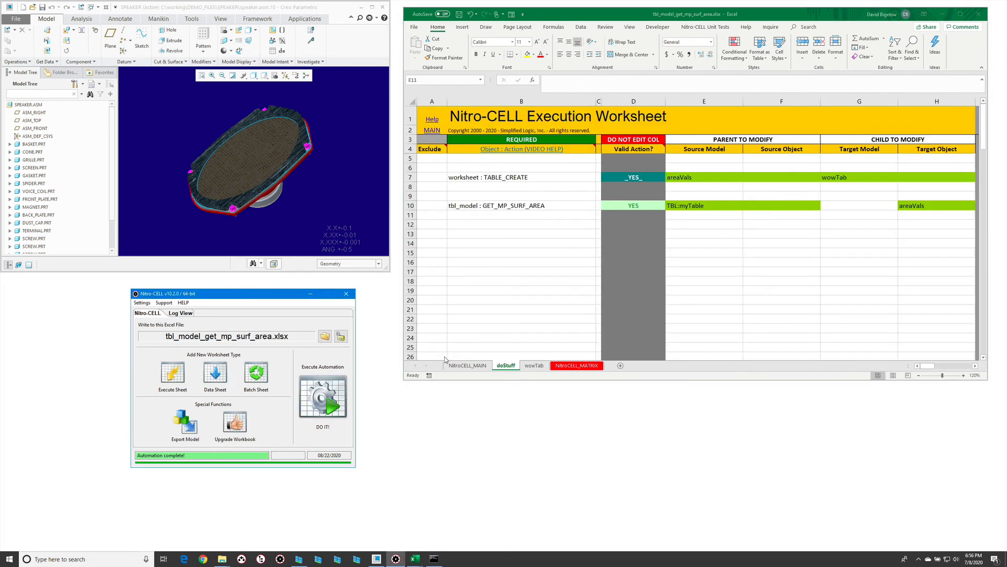
pyautogui.click(535, 366)
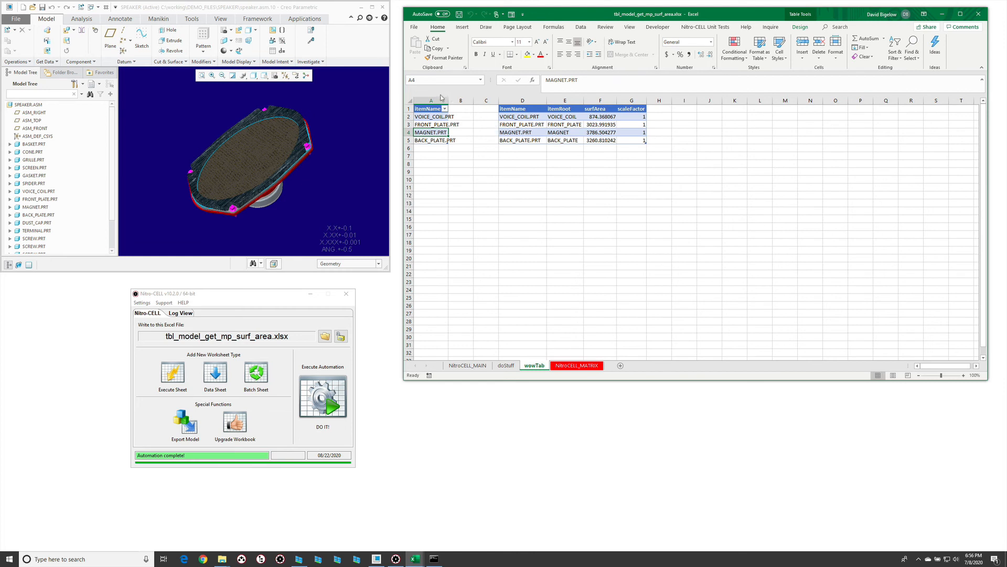
# Step: Autofit the widths of columns A to H on the wowTab sheet
pyautogui.moveTo(433, 100); pyautogui.dragTo(643, 97)
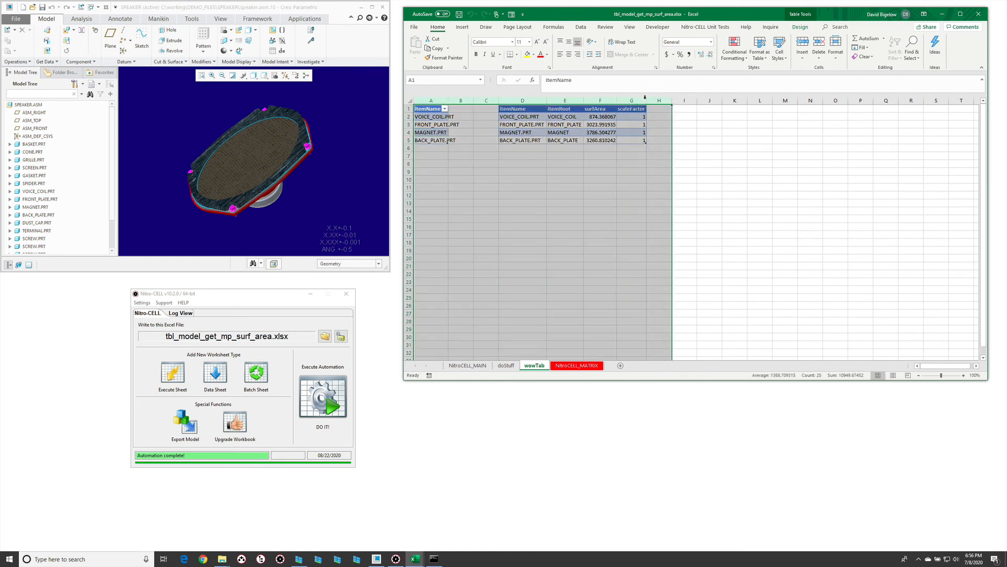
pyautogui.doubleClick(647, 99)
pyautogui.click(613, 148)
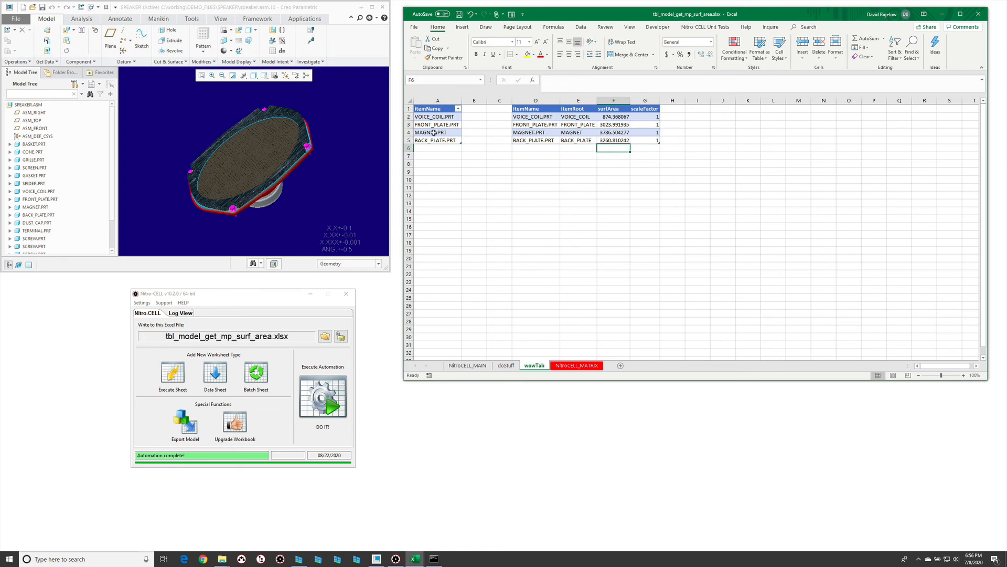
pyautogui.click(536, 171)
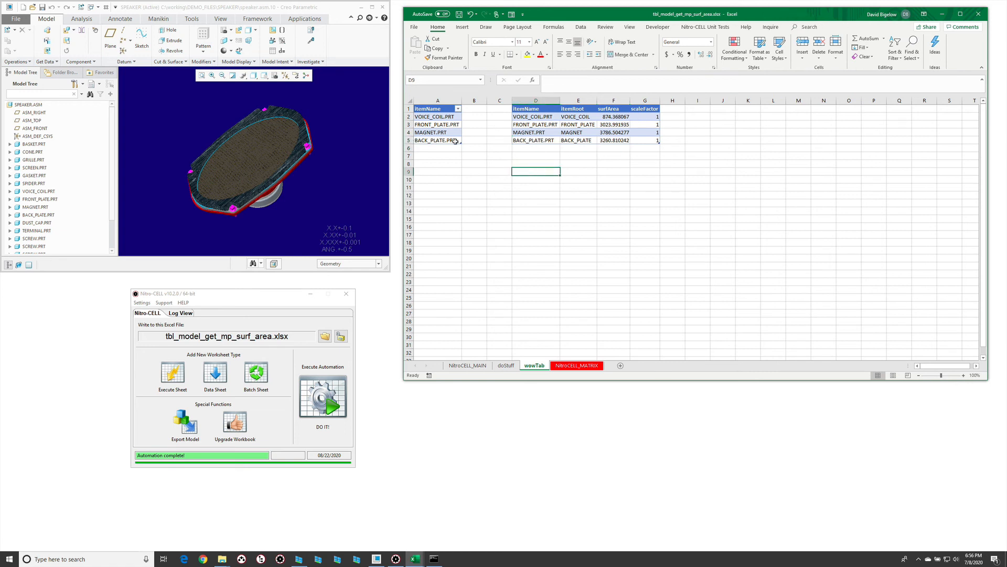
pyautogui.click(505, 365)
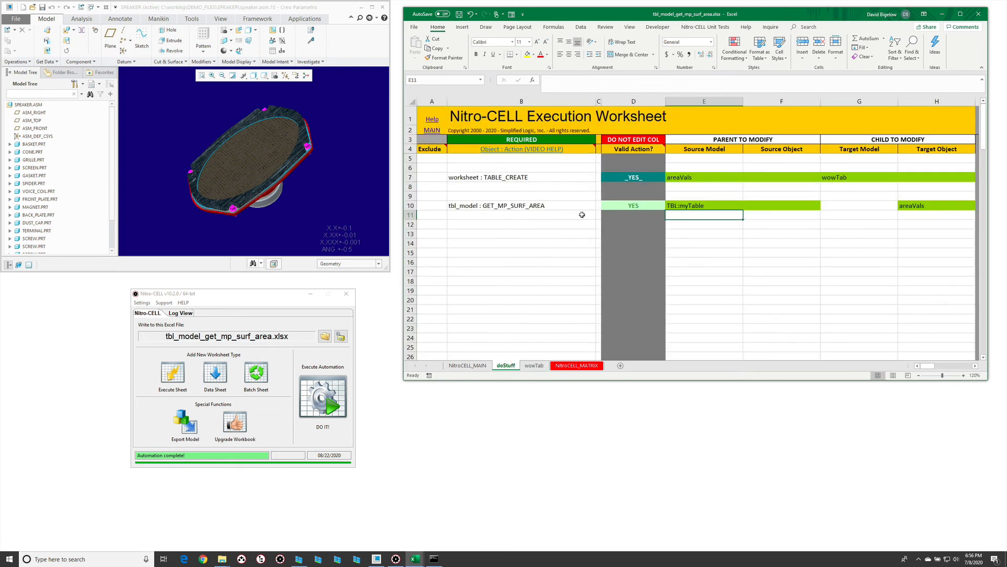
pyautogui.click(551, 238)
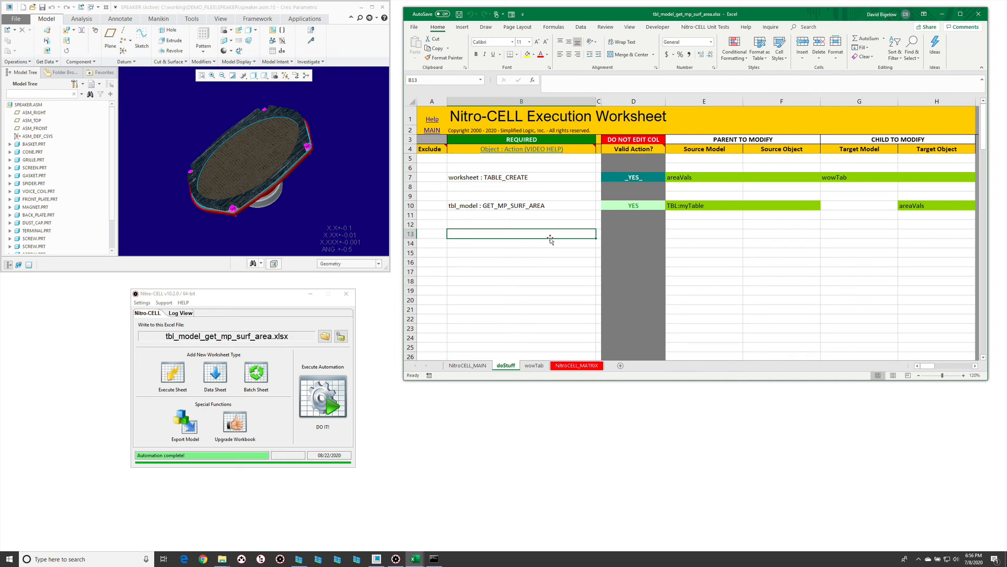
pyautogui.click(534, 366)
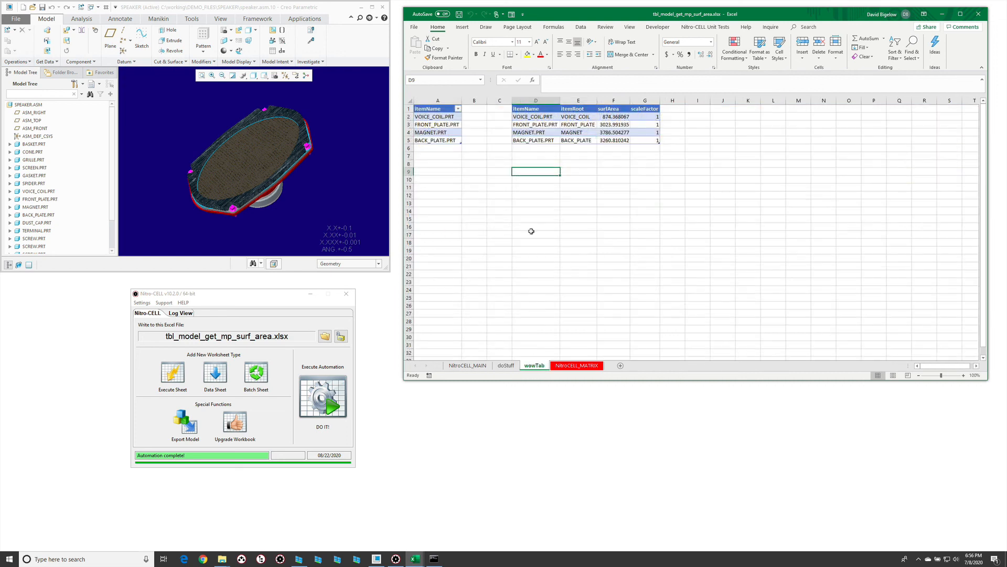
pyautogui.click(447, 123)
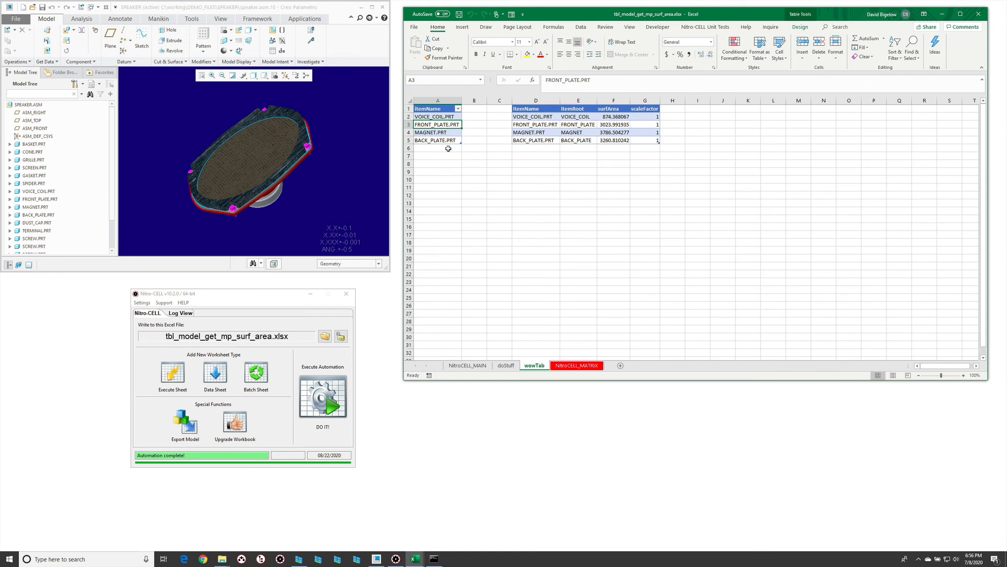
pyautogui.click(499, 167)
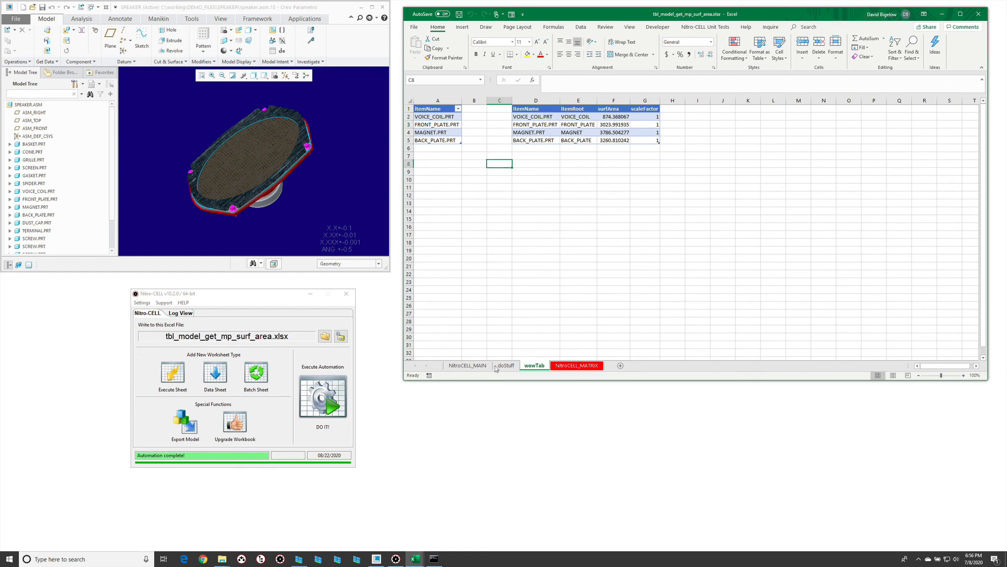